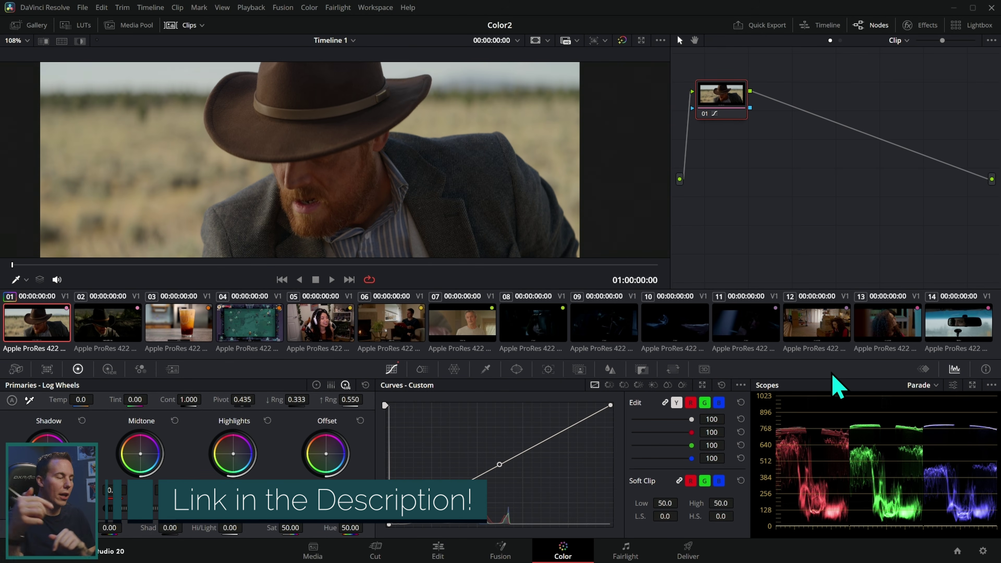
# Browse through the timeline's clips on the Color page to view the different shots, starting with the iced drink
pyautogui.click(179, 331)
pyautogui.click(276, 331)
pyautogui.click(410, 335)
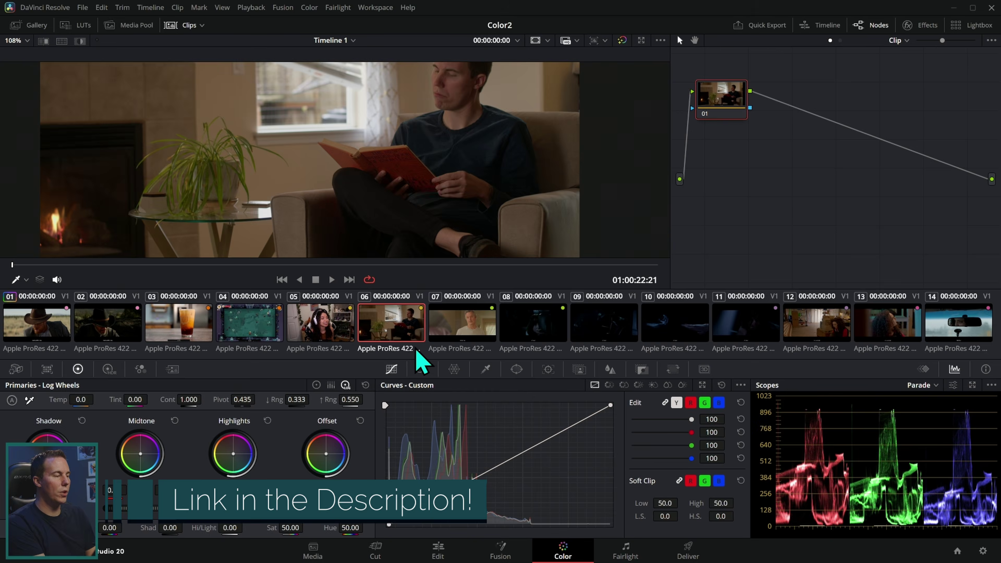
pyautogui.click(483, 337)
pyautogui.click(546, 341)
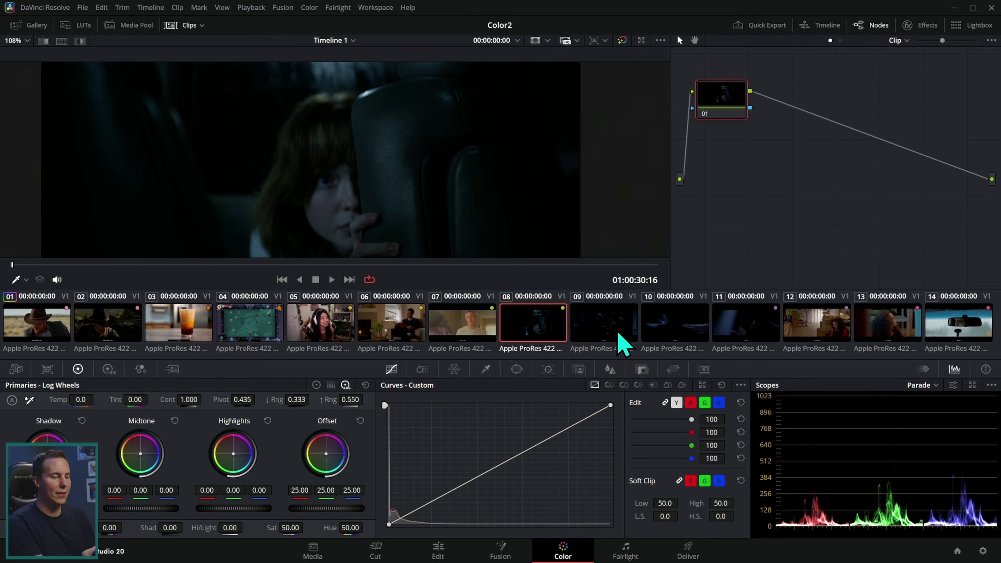
pyautogui.click(670, 340)
pyautogui.click(745, 335)
pyautogui.click(800, 336)
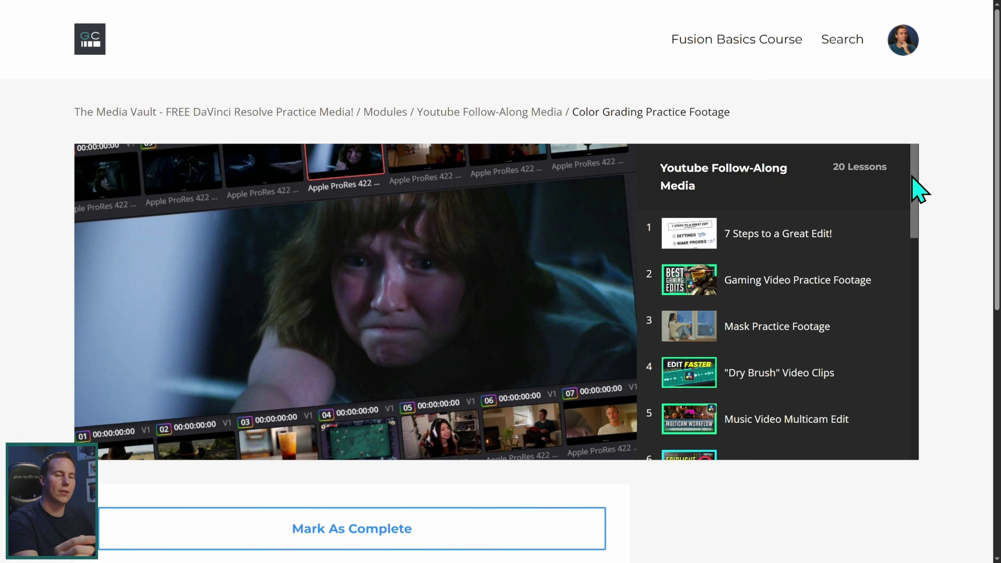
# In the web browser, look through the Youtube Follow-Along Media lessons for Color Grading Practice Footage
pyautogui.scroll(-3, 914, 191)
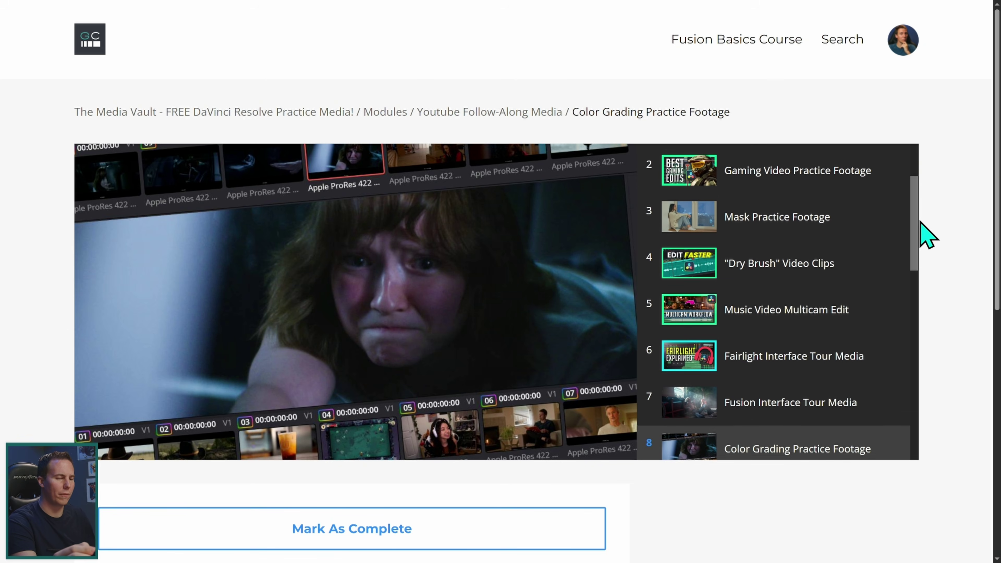
pyautogui.moveTo(927, 235); pyautogui.dragTo(928, 269)
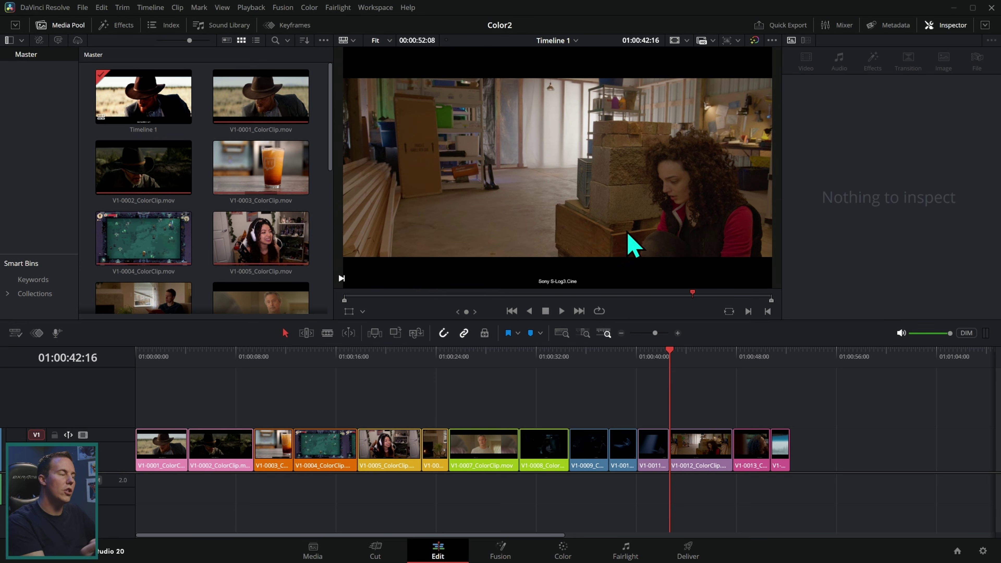
pyautogui.hotkey('ctrl', 'a')
pyautogui.rightClick(281, 103)
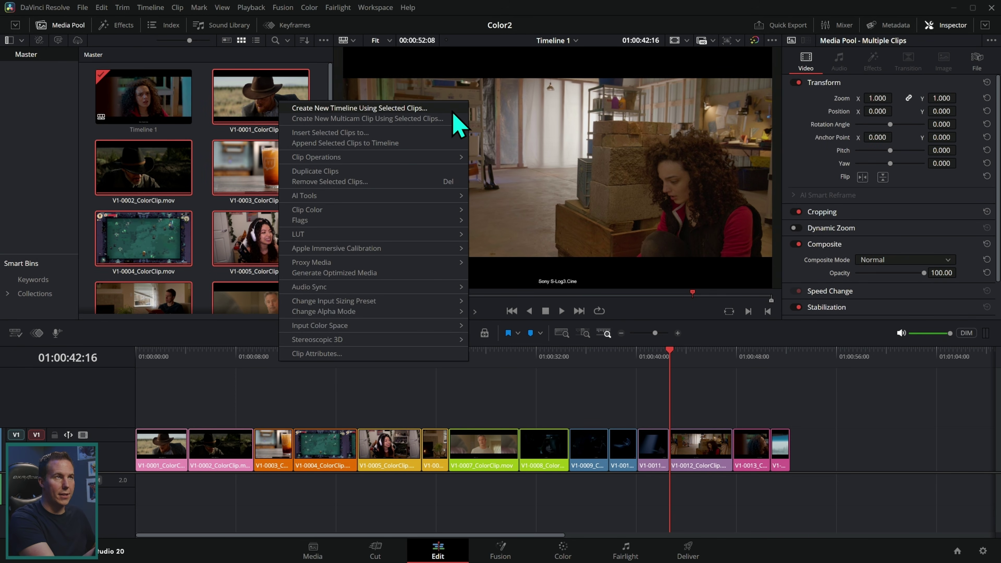
pyautogui.click(667, 385)
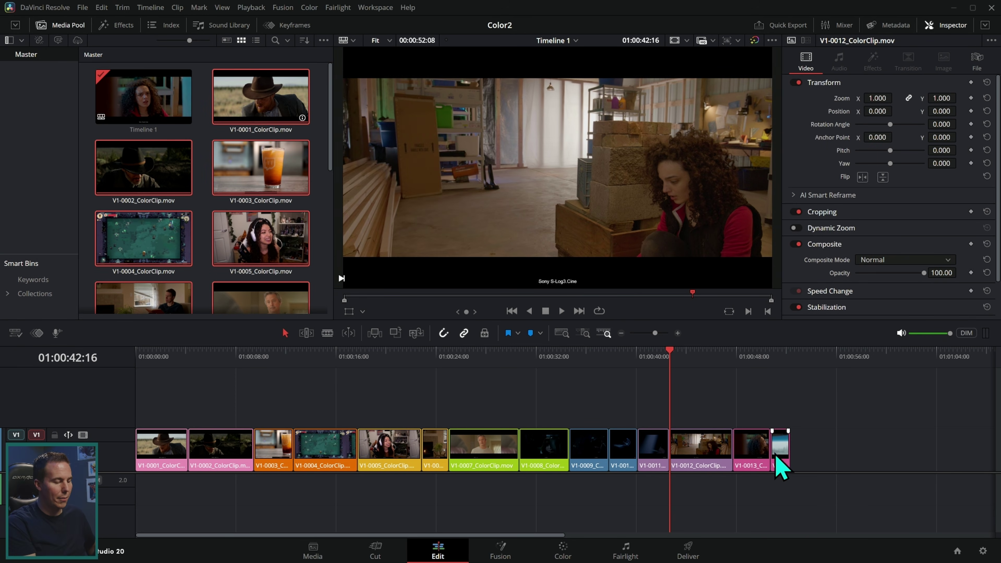
# Switch to the Color page with the warehouse clip current and hide the clip thumbnails
pyautogui.click(563, 550)
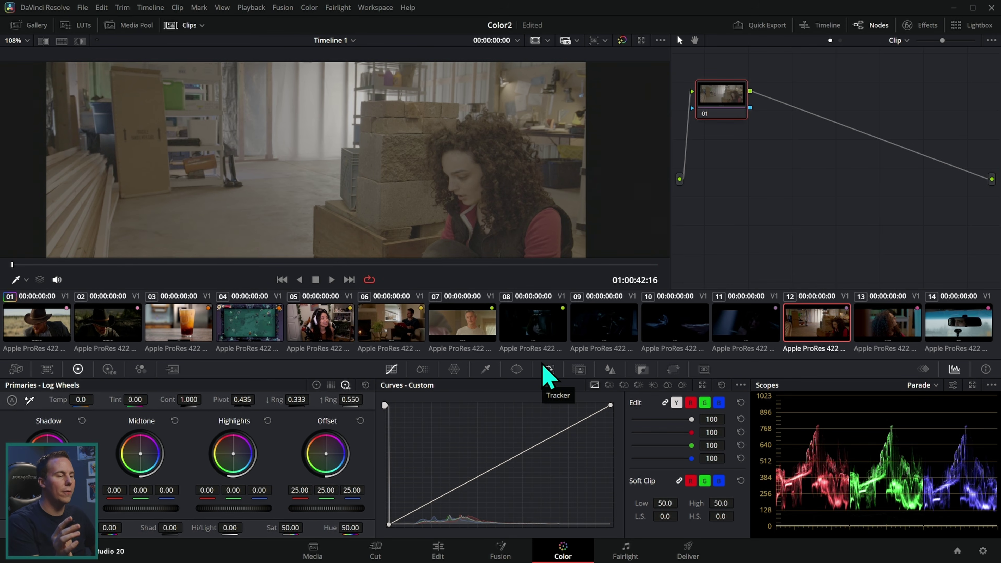
pyautogui.click(185, 24)
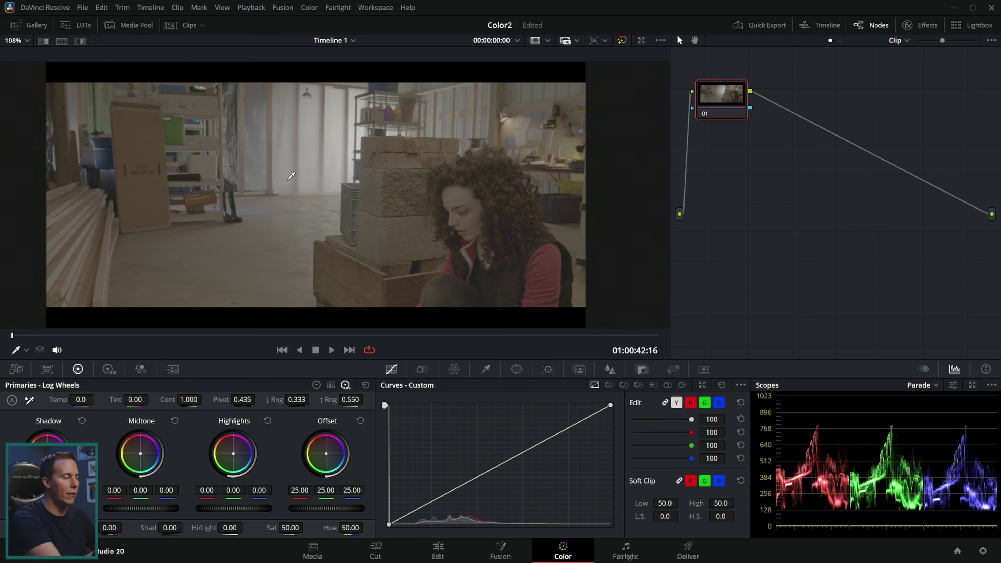
# Try adding a midpoint to the warehouse clip's custom curve and adjusting its contrast
pyautogui.click(500, 464)
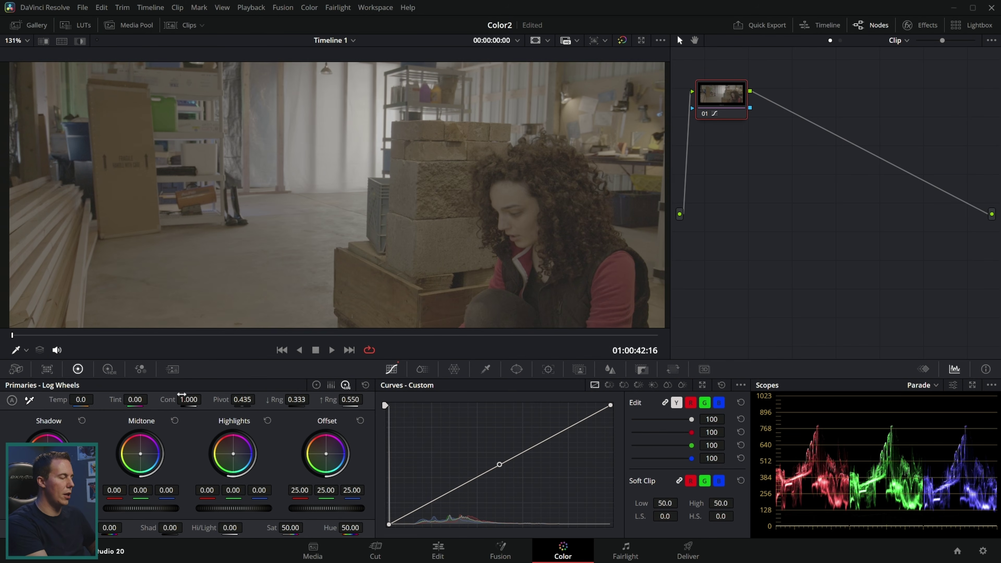
pyautogui.moveTo(189, 399); pyautogui.dragTo(228, 399)
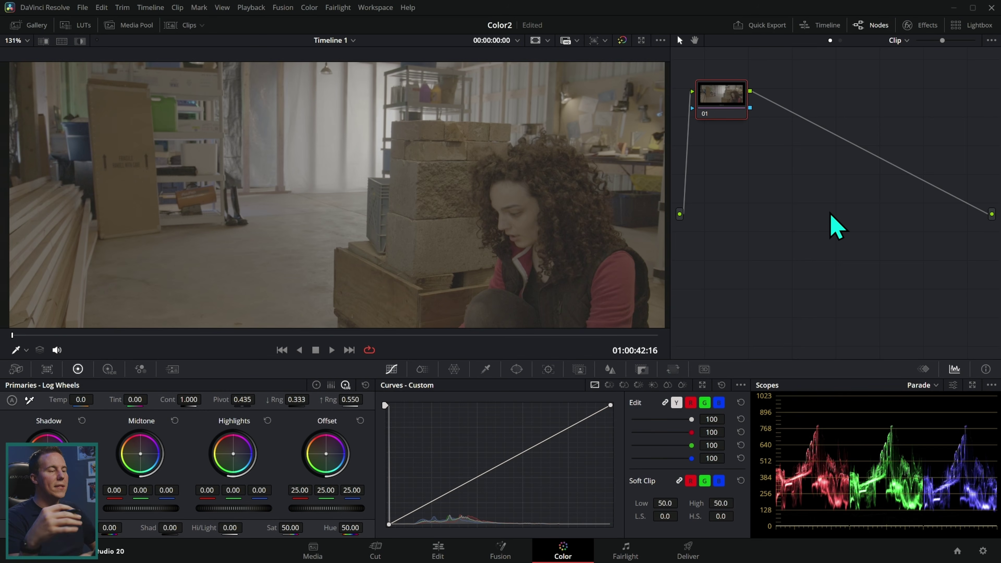
# Save the project and set its color science to DaVinci YRGB Color Managed in the project settings
pyautogui.hotkey('ctrl', 's')
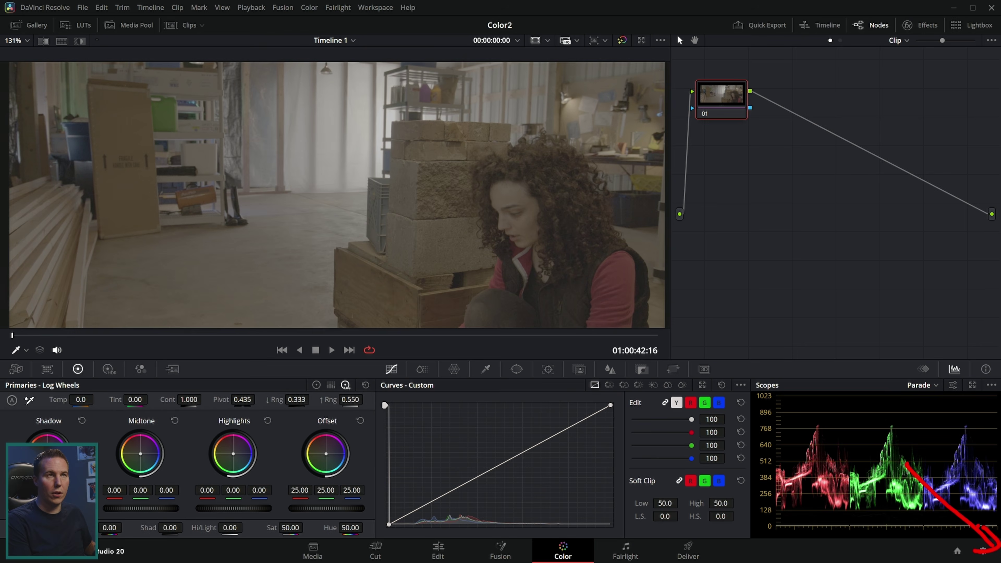
pyautogui.click(983, 551)
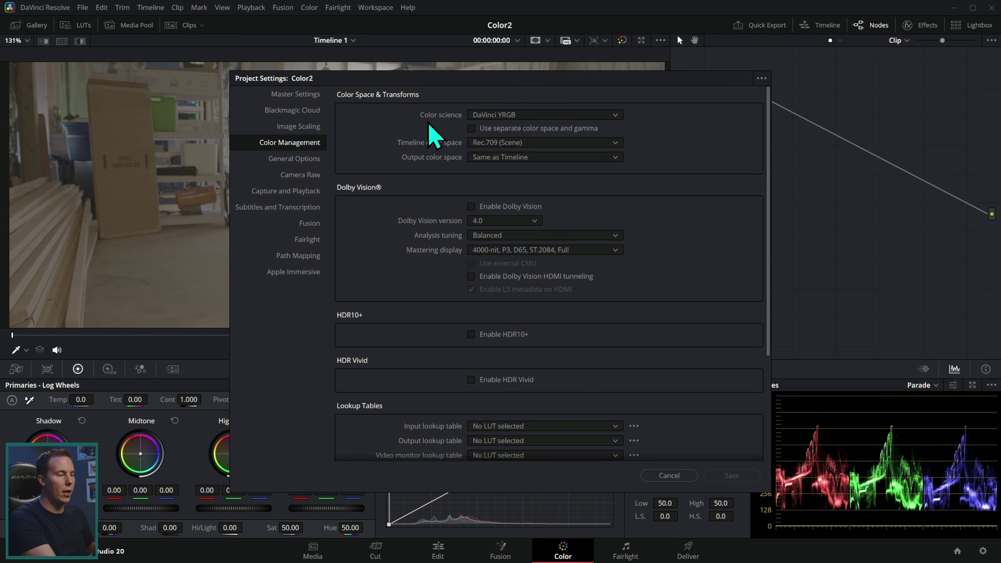
pyautogui.click(573, 115)
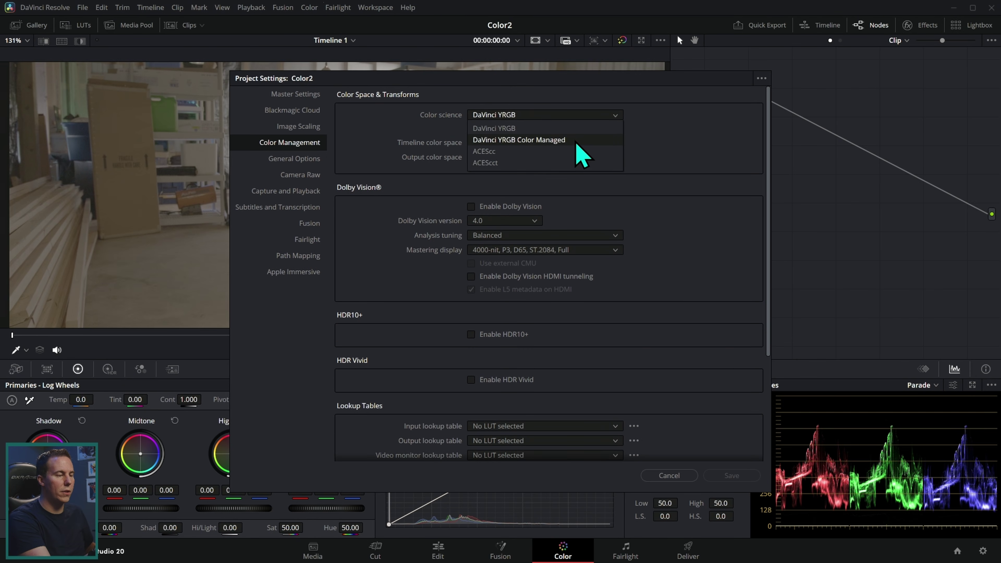
pyautogui.click(577, 141)
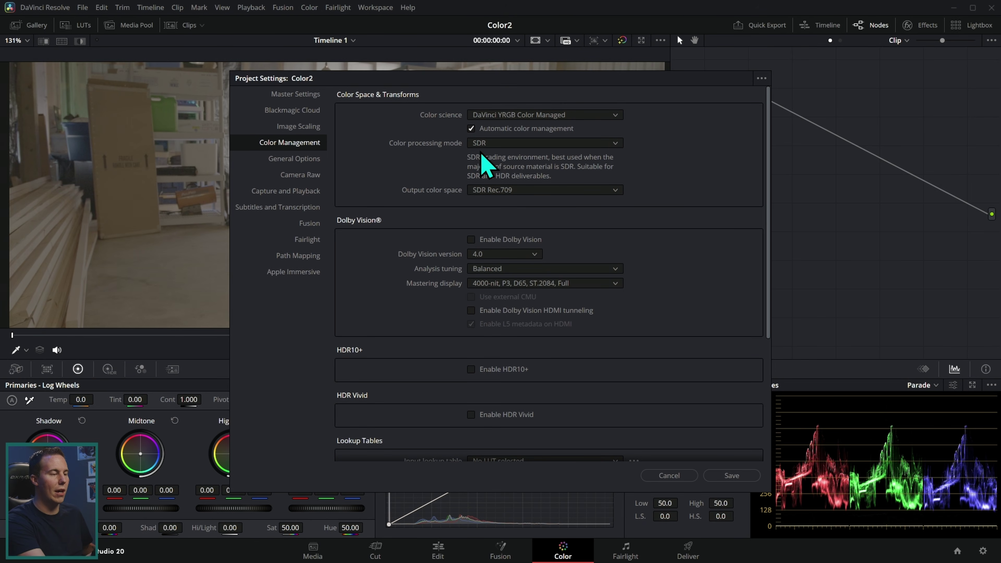
# Turn off automatic color management, set the color processing mode to HDR DaVinci Wide Gamut Intermediate, and save the project settings
pyautogui.click(471, 129)
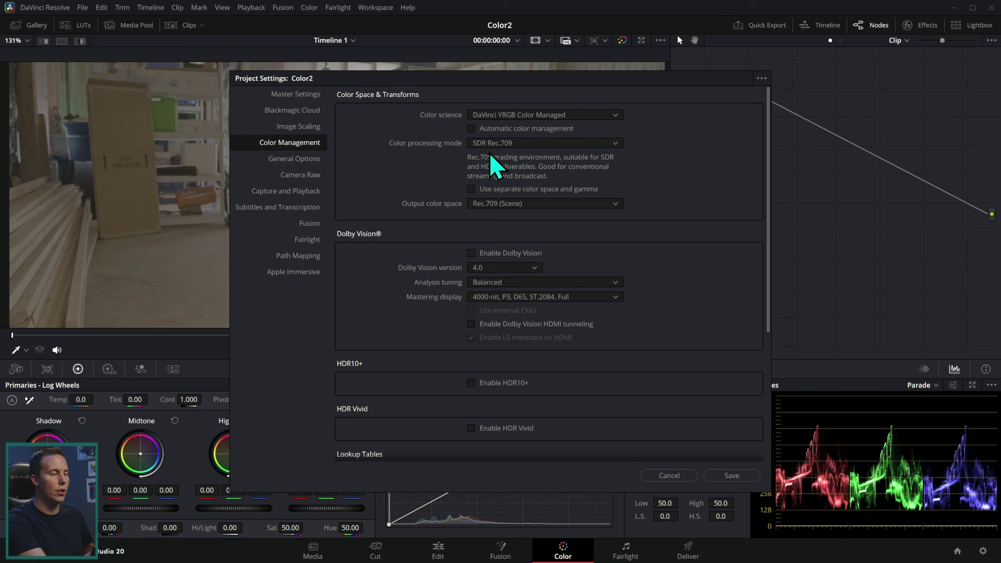
pyautogui.click(528, 143)
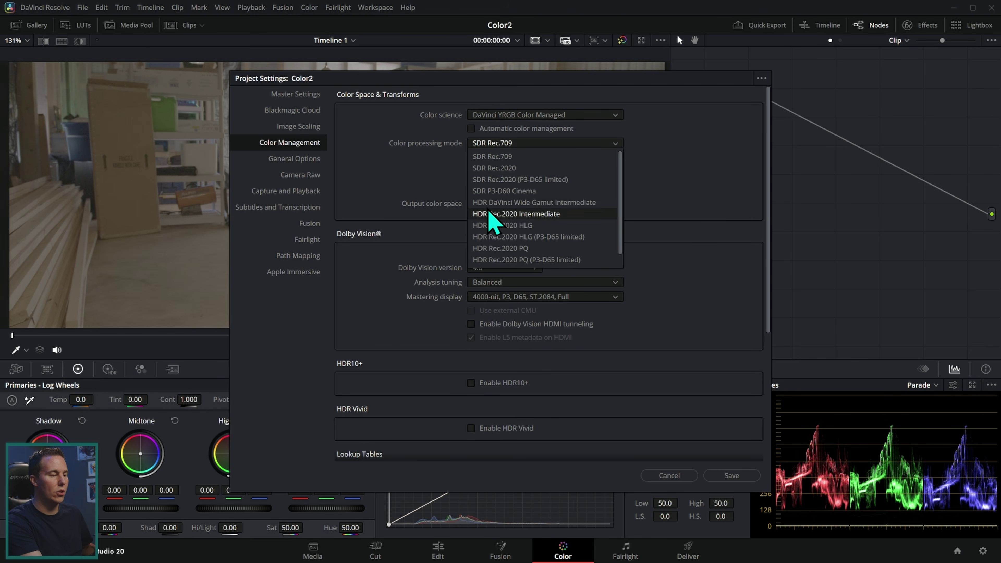
pyautogui.click(568, 203)
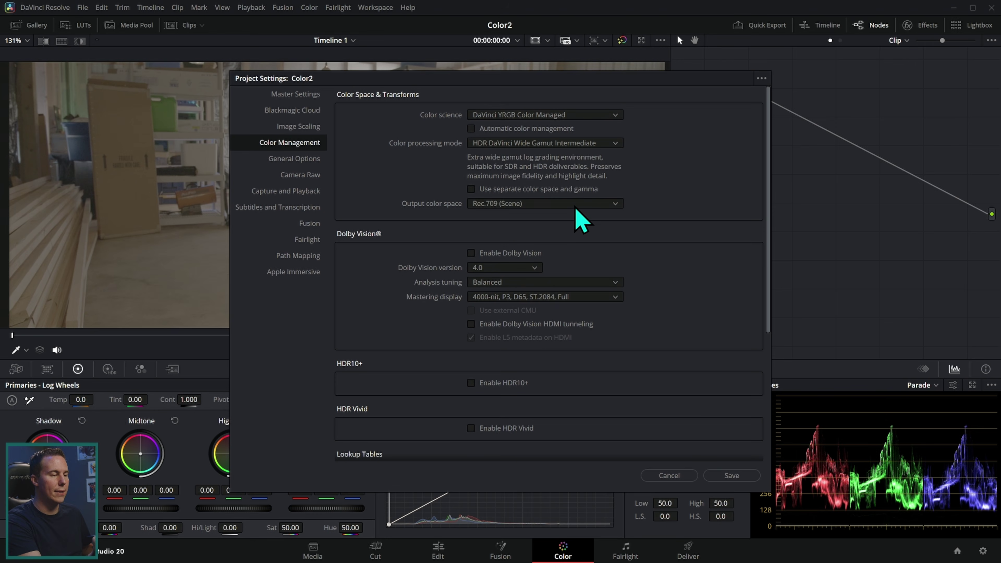
pyautogui.click(730, 476)
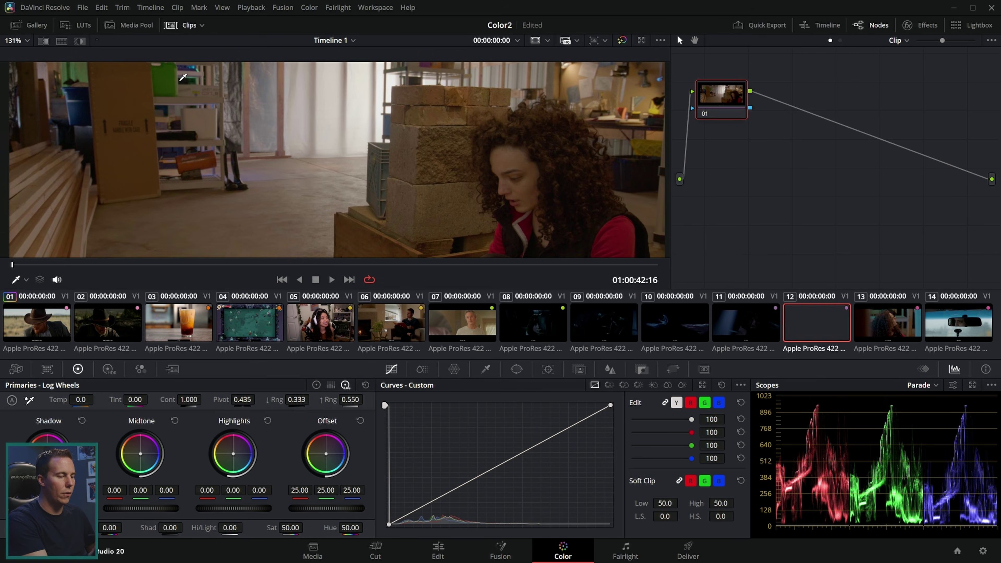
# Set the input color space of clip 06, the man reading by the fireplace, to Canon Cinema Gamut/Canon Log 2
pyautogui.click(412, 340)
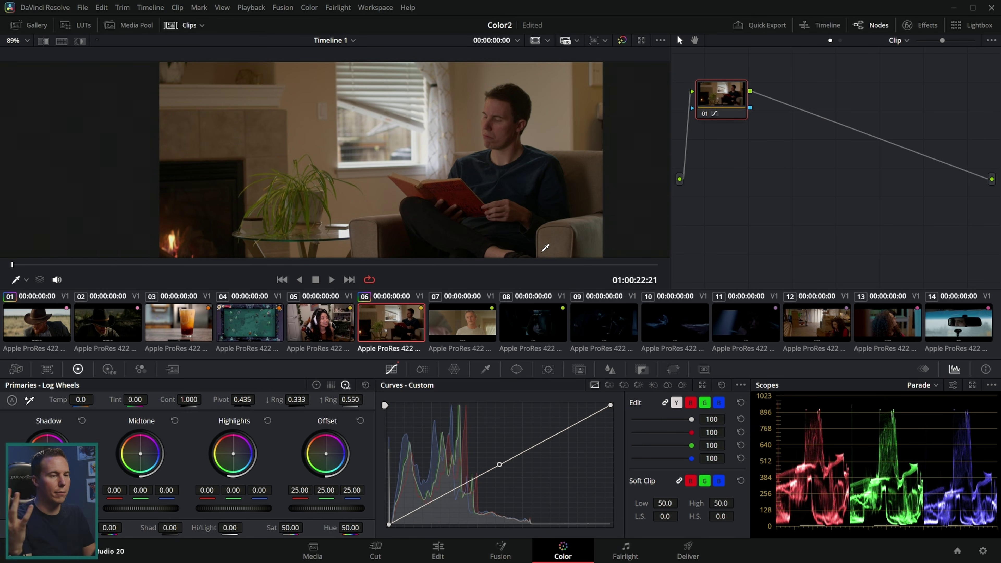
pyautogui.moveTo(542, 252); pyautogui.dragTo(522, 144)
pyautogui.scroll(6, 524, 140)
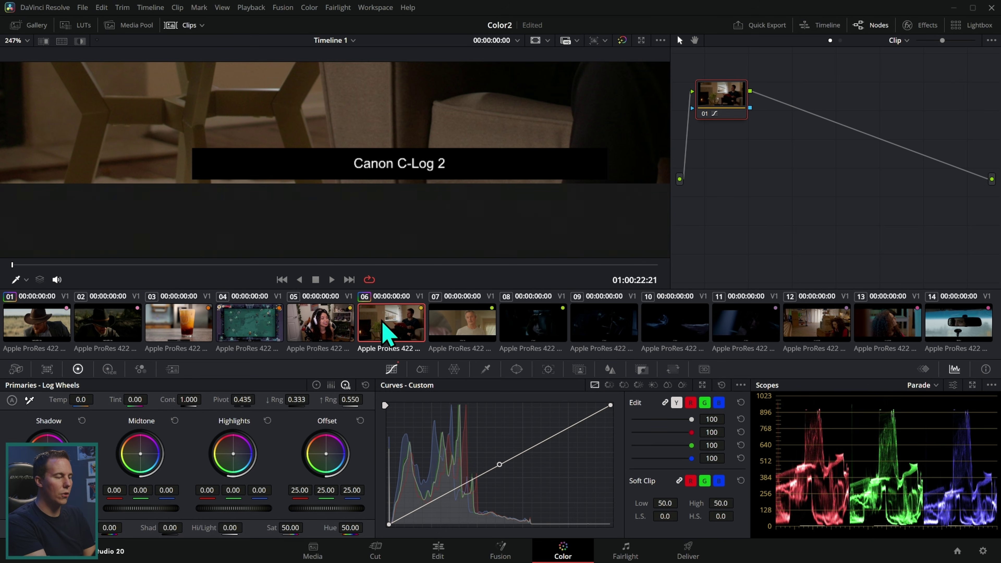
pyautogui.rightClick(389, 327)
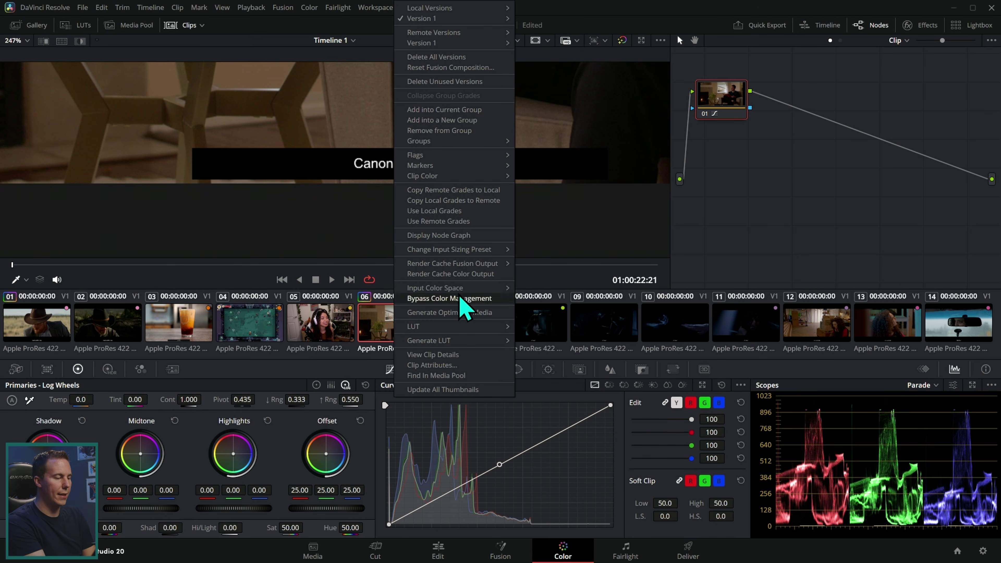
pyautogui.moveTo(473, 288)
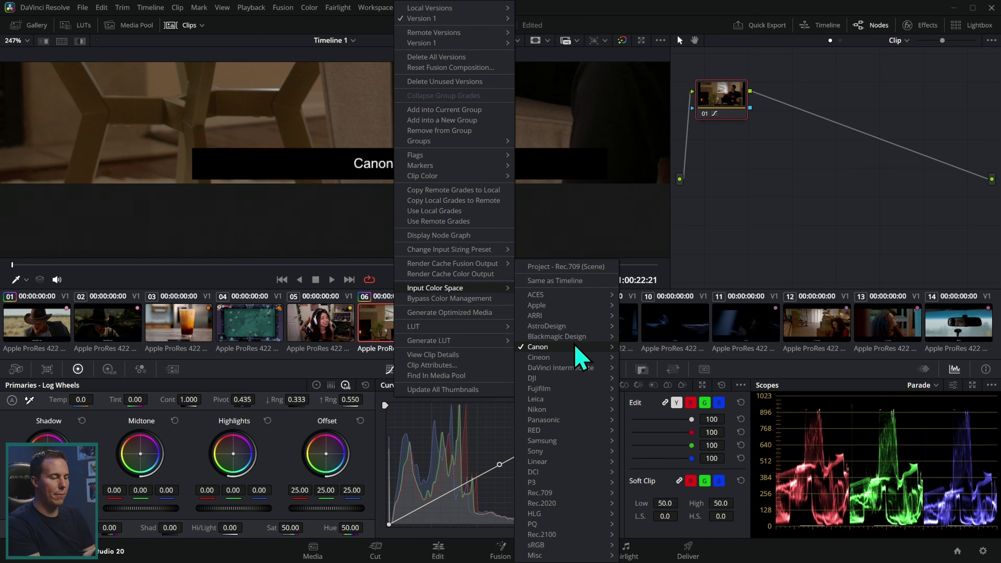
pyautogui.moveTo(576, 347)
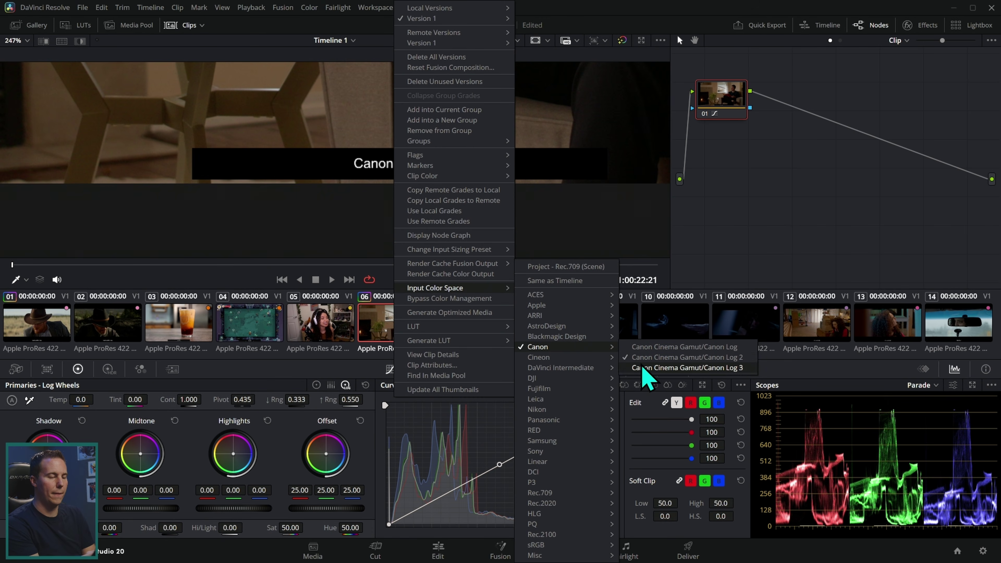
pyautogui.click(734, 360)
pyautogui.scroll(-5, 571, 140)
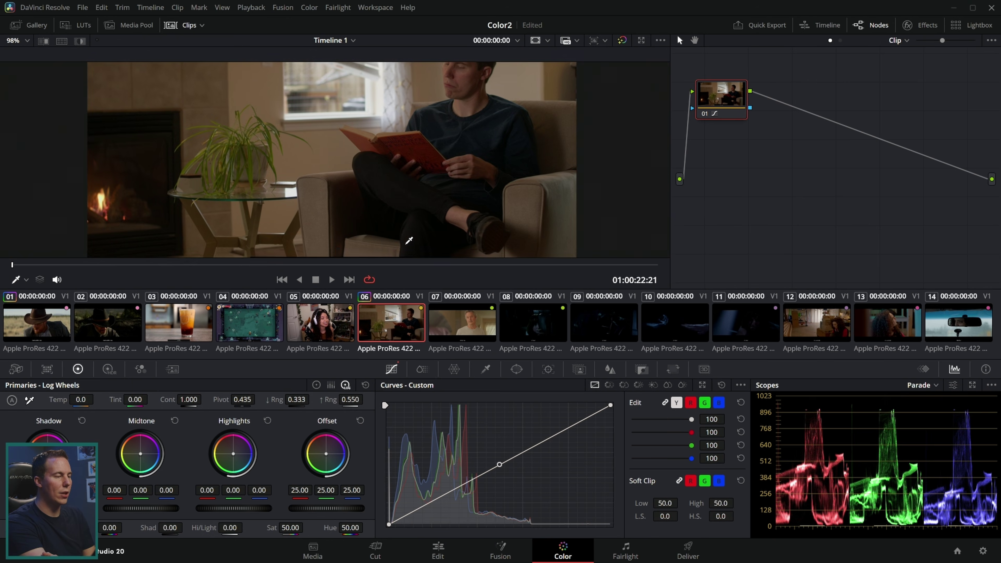
pyautogui.scroll(-3, 556, 200)
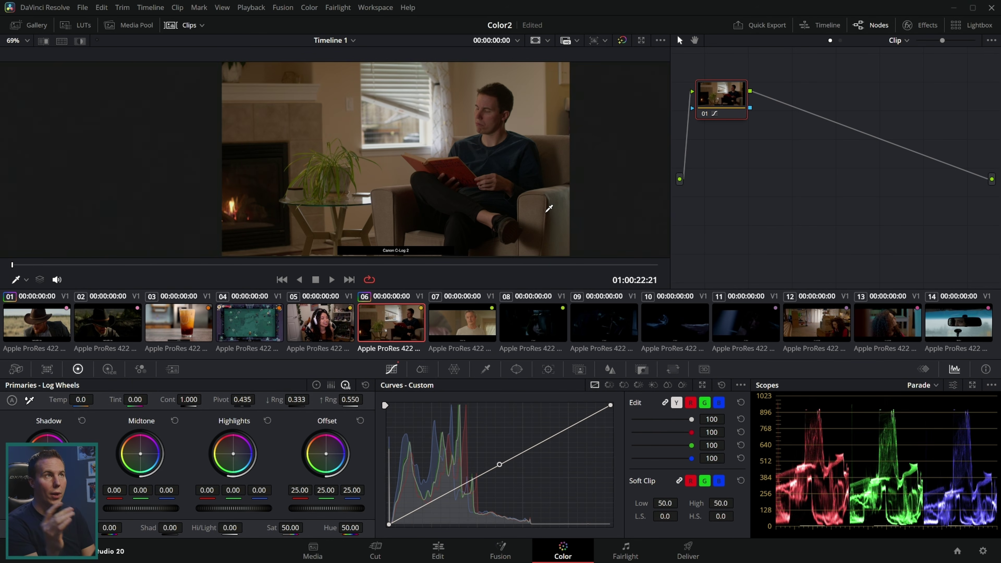
# Check which Sony input color space is assigned to clip 12, the warehouse shot
pyautogui.press('Down')
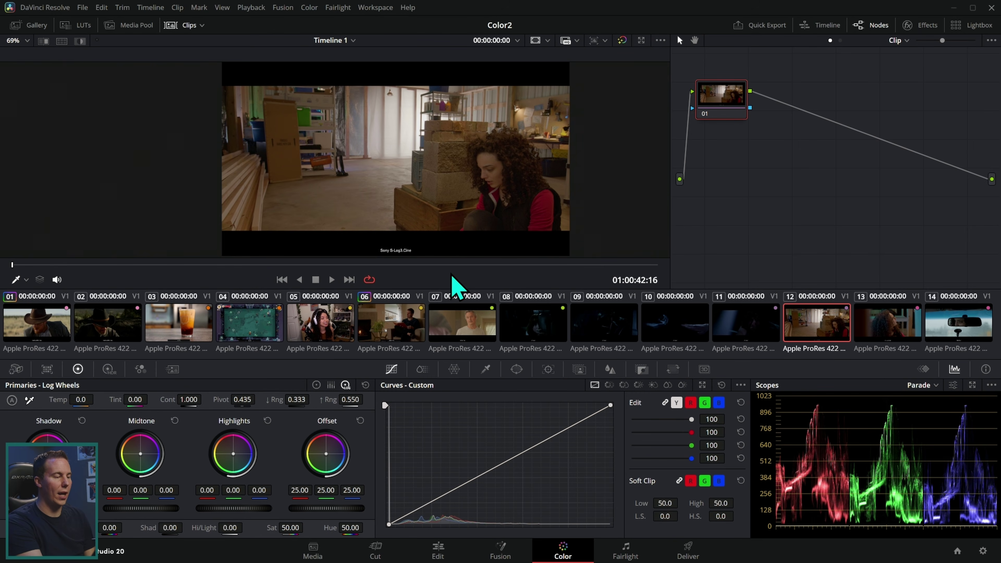
pyautogui.rightClick(814, 328)
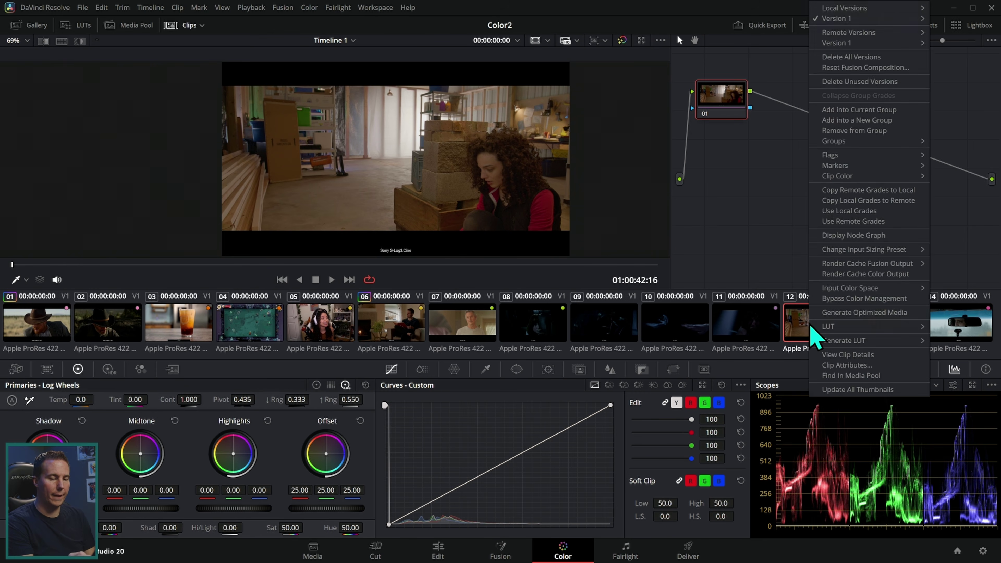
pyautogui.moveTo(879, 289)
pyautogui.moveTo(751, 453)
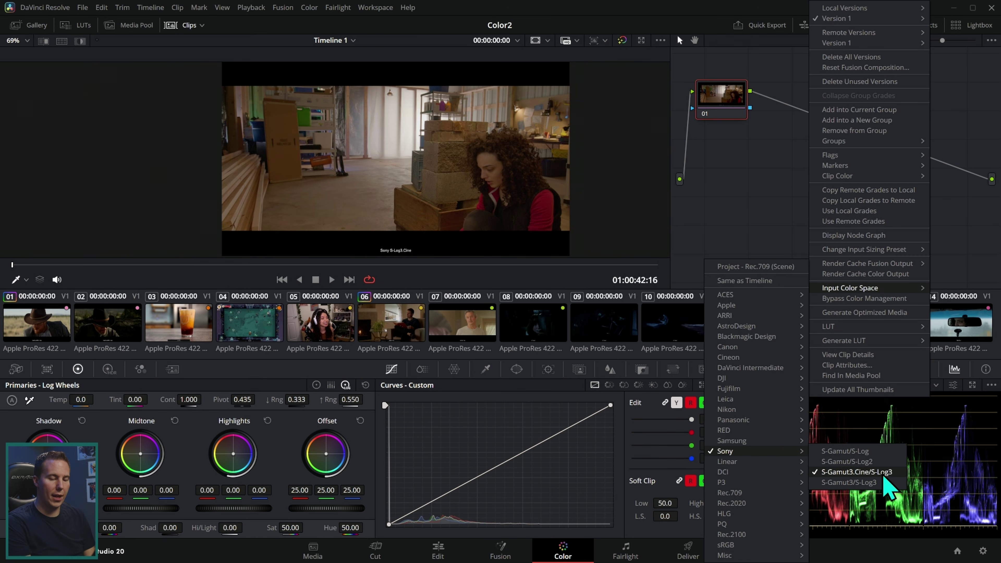
# Review the other clips on the timeline, comparing their color-managed images and the log format labels beneath them
pyautogui.click(944, 341)
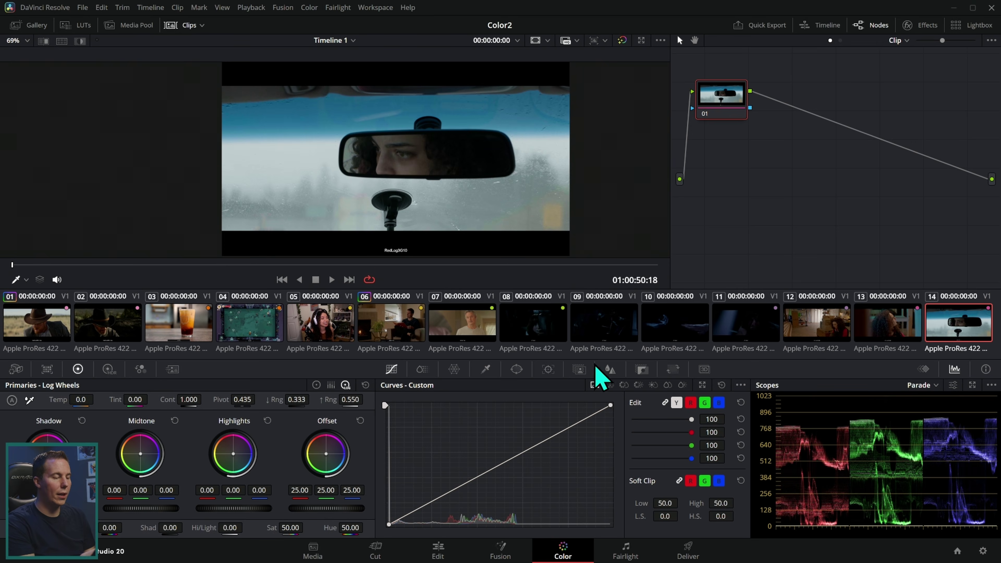
pyautogui.click(525, 330)
pyautogui.click(469, 330)
pyautogui.click(394, 332)
pyautogui.click(315, 333)
pyautogui.click(245, 334)
pyautogui.click(37, 321)
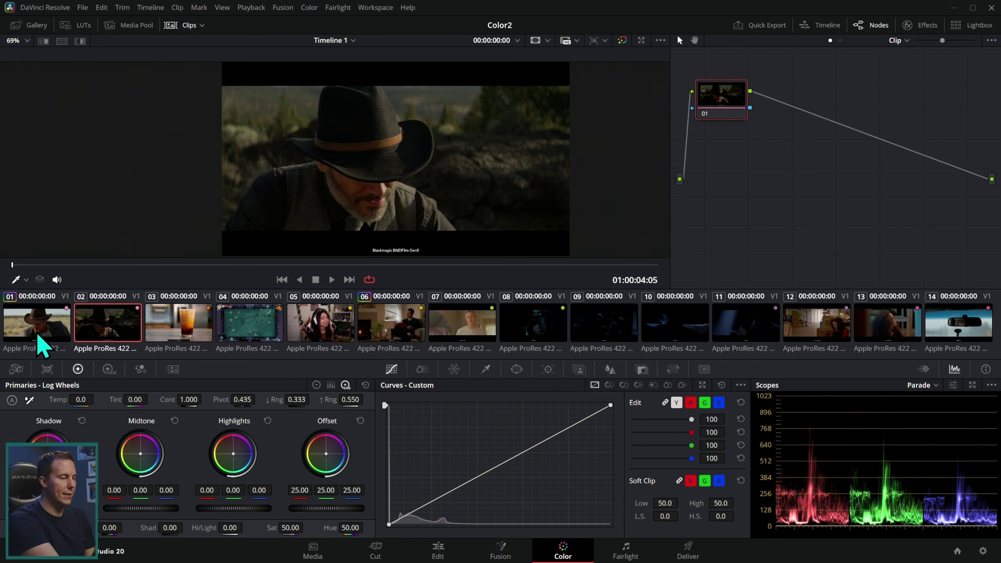
pyautogui.click(342, 329)
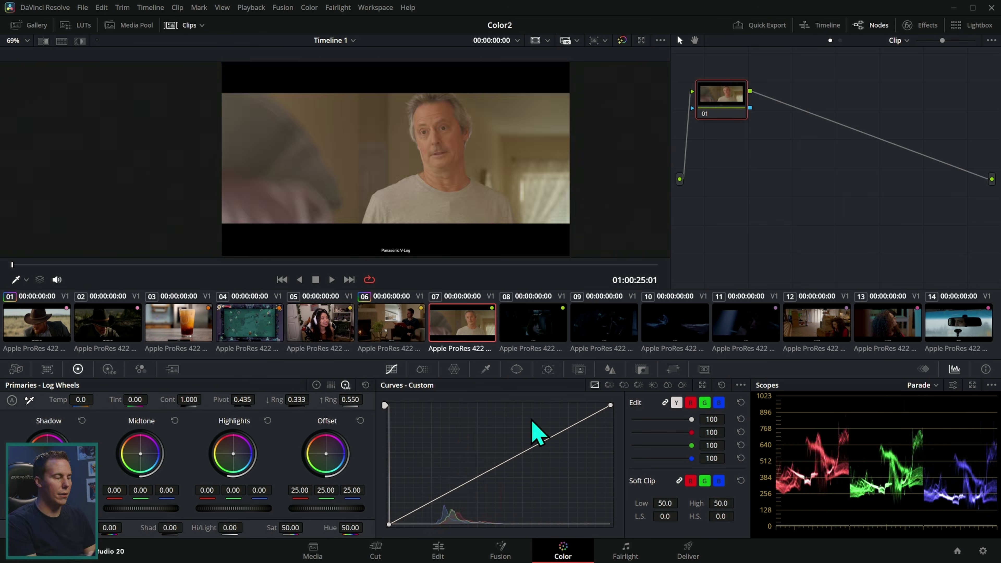
pyautogui.click(311, 334)
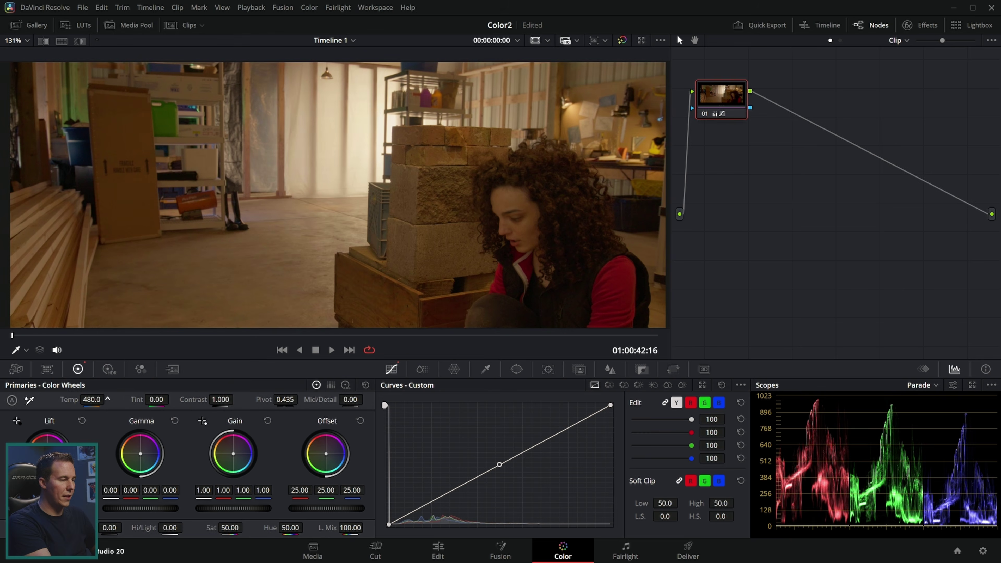
# Warm the warehouse clip to a temperature of 550 and shape its custom curve with raised upper midtones and a lower shadow point
pyautogui.moveTo(107, 399); pyautogui.dragTo(118, 397)
pyautogui.moveTo(499, 464); pyautogui.dragTo(525, 444)
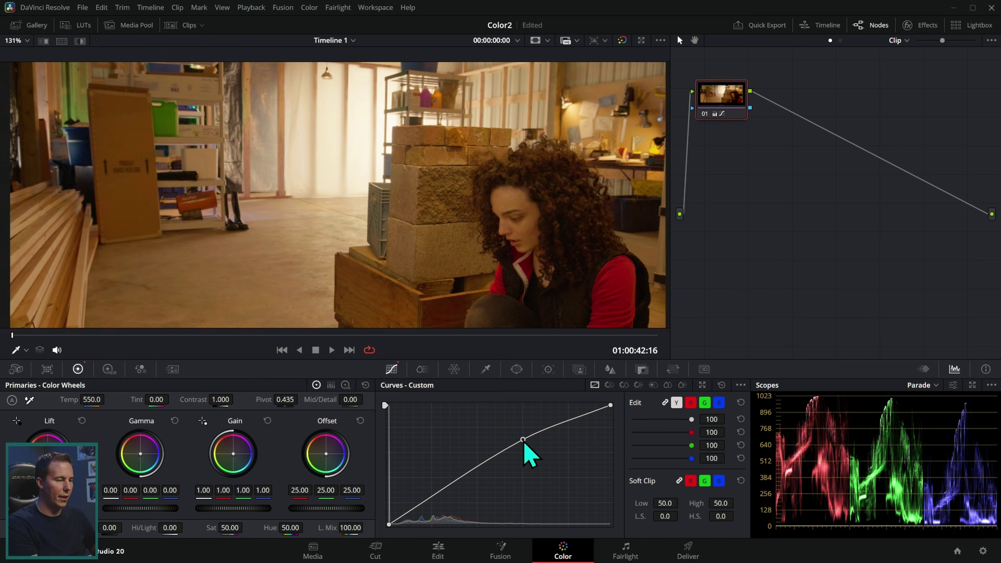
pyautogui.moveTo(430, 498); pyautogui.dragTo(431, 501)
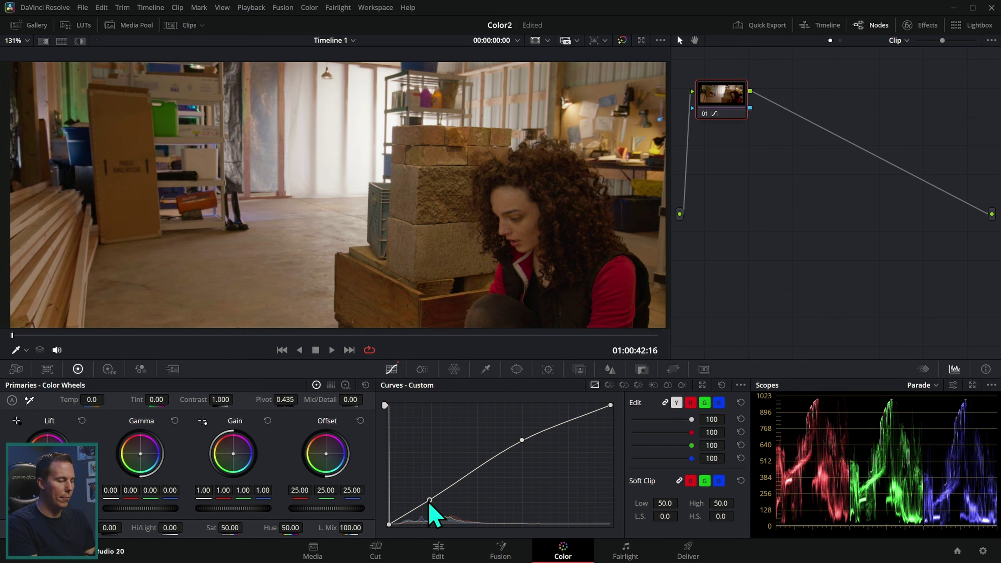
# Cool the warehouse clip to a temperature of -340, reduce its saturation to 42.20, and slightly lower the custom curve's shadow point
pyautogui.moveTo(429, 500); pyautogui.dragTo(432, 505)
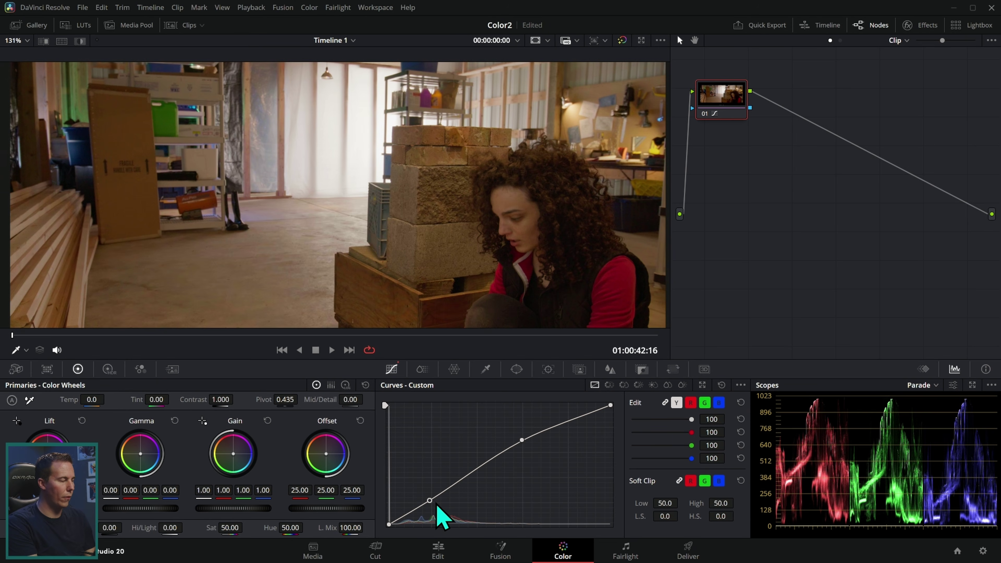
pyautogui.moveTo(90, 400); pyautogui.dragTo(76, 400)
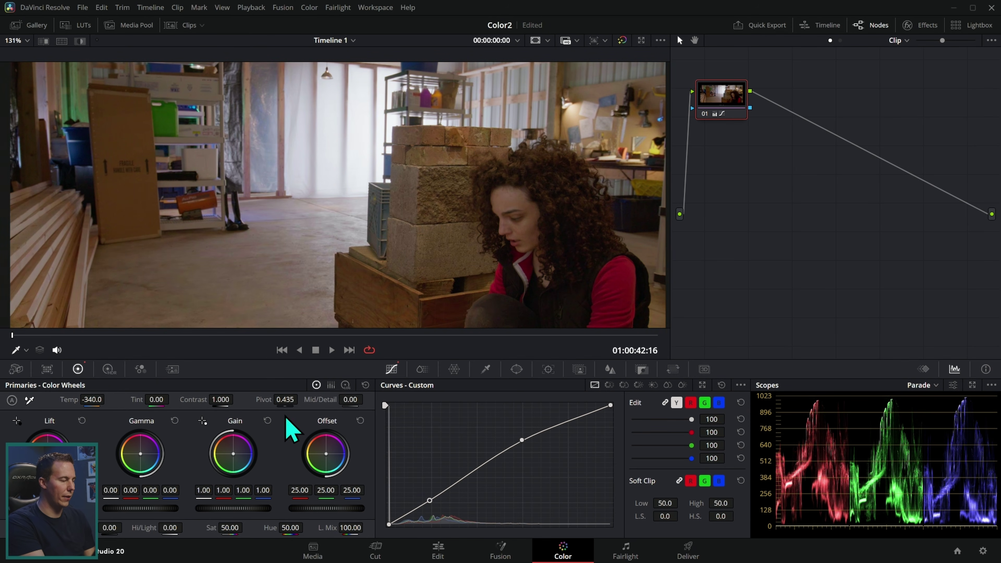
pyautogui.moveTo(246, 528); pyautogui.dragTo(214, 531)
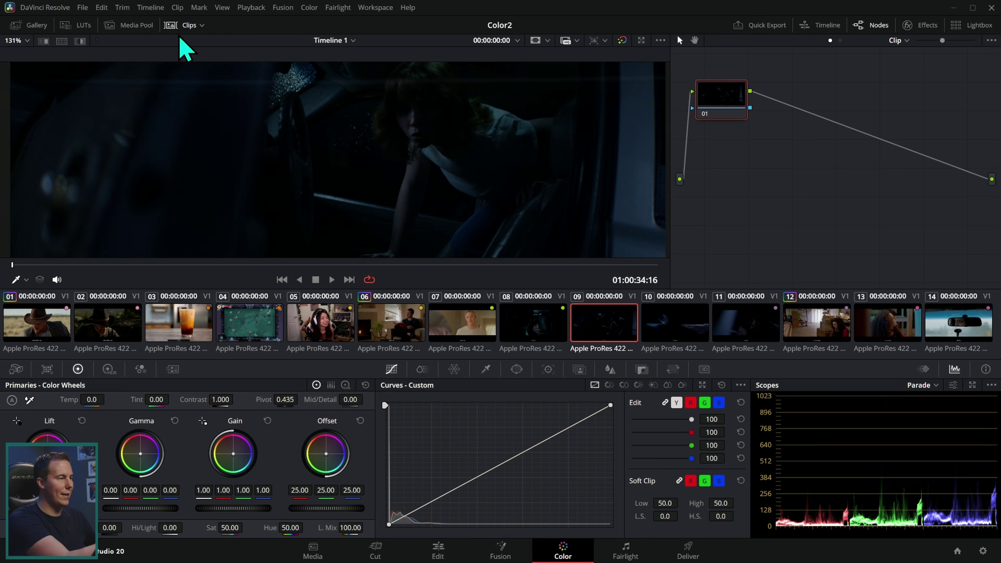
# Brighten clip 09, the dark car shot, to a Global exposure of 3.77 and warm its Global temperature in the HDR wheels
pyautogui.click(183, 25)
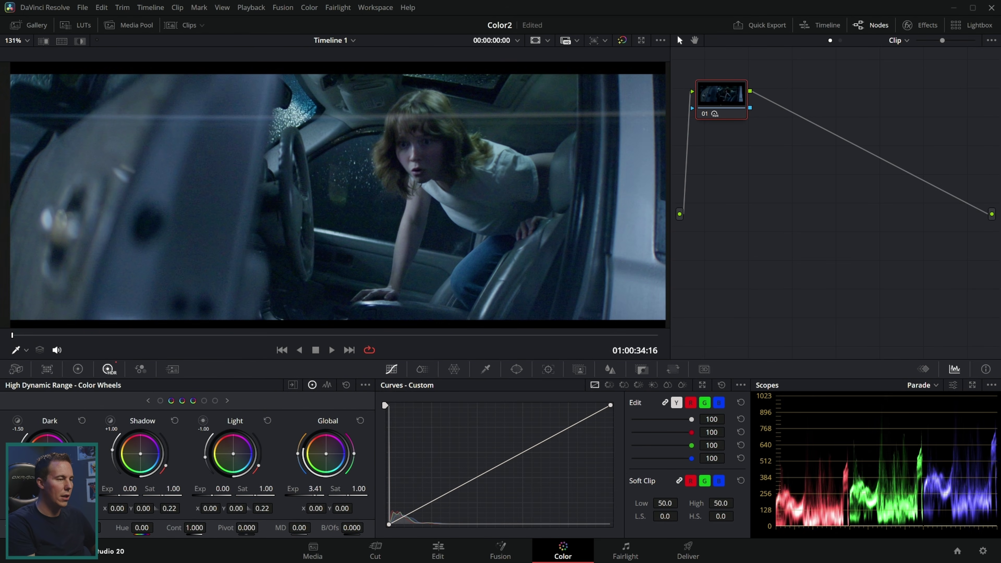
pyautogui.moveTo(315, 488); pyautogui.dragTo(324, 489)
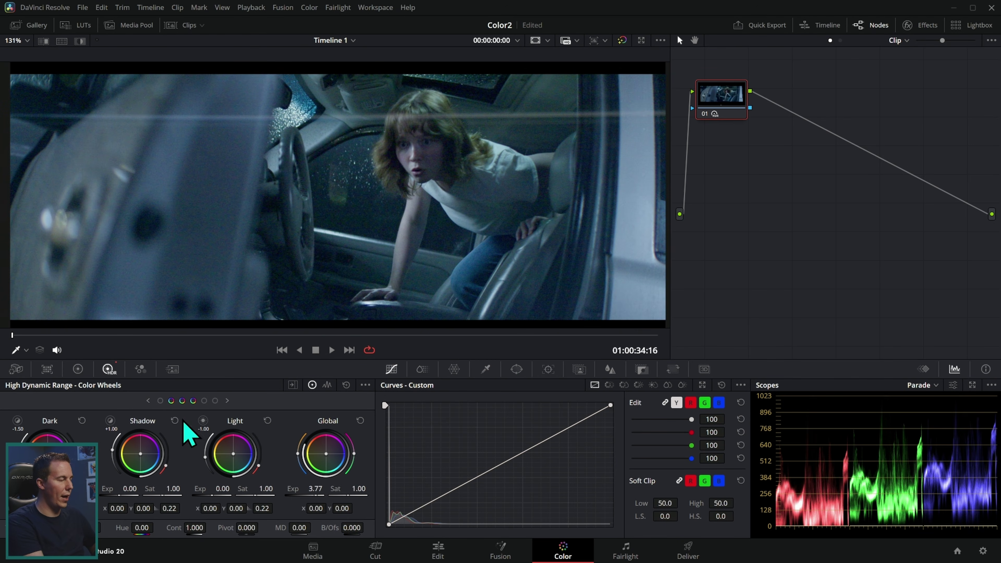
pyautogui.moveTo(297, 454); pyautogui.dragTo(301, 442)
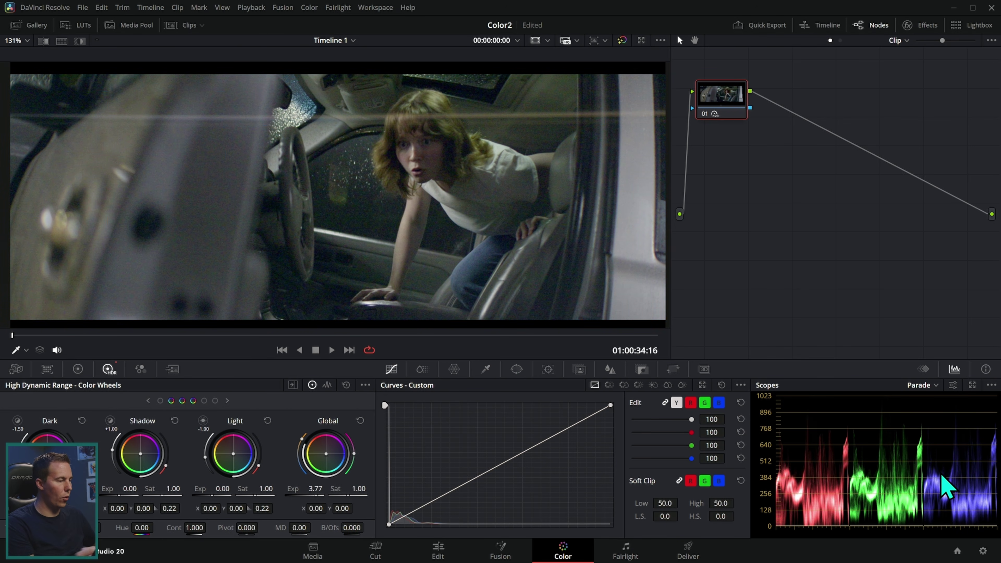
# Add contrast to the car shot with raised upper midtones and lowered shadows, reduce Global exposure to 2.39, and reset its temperature
pyautogui.moveTo(537, 445); pyautogui.dragTo(537, 431)
pyautogui.click(412, 511)
pyautogui.moveTo(412, 510); pyautogui.dragTo(407, 515)
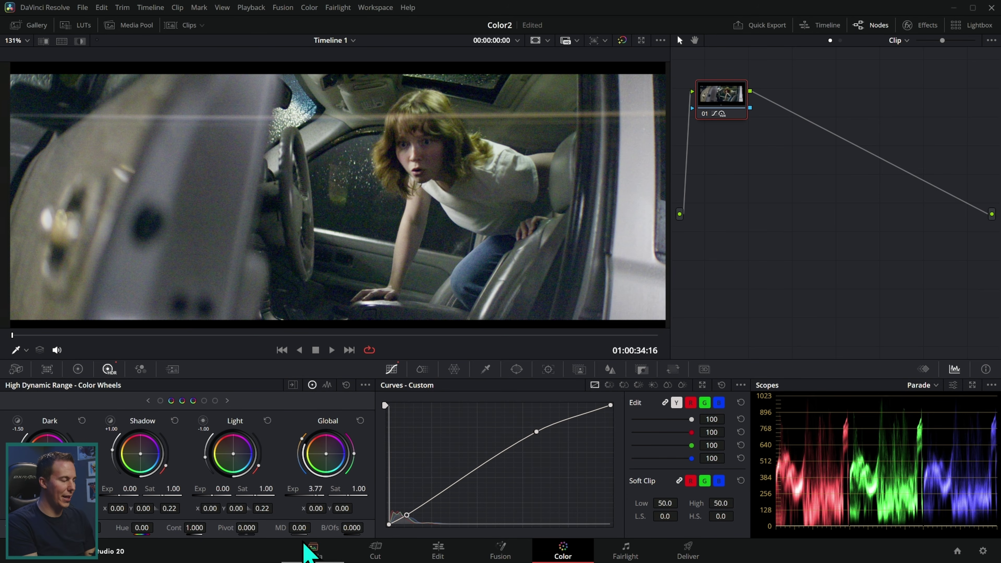
pyautogui.moveTo(340, 485); pyautogui.dragTo(311, 486)
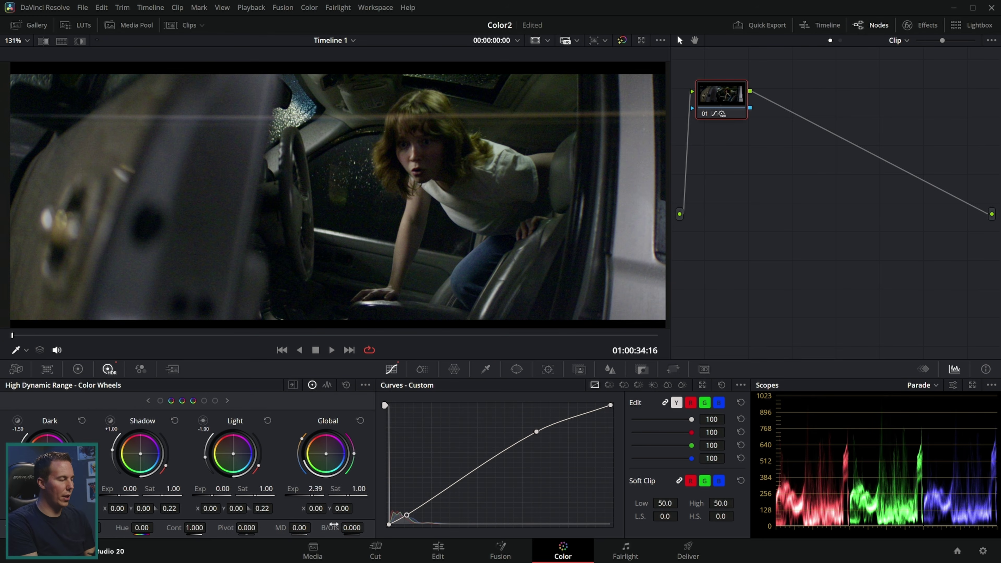
pyautogui.doubleClick(16, 528)
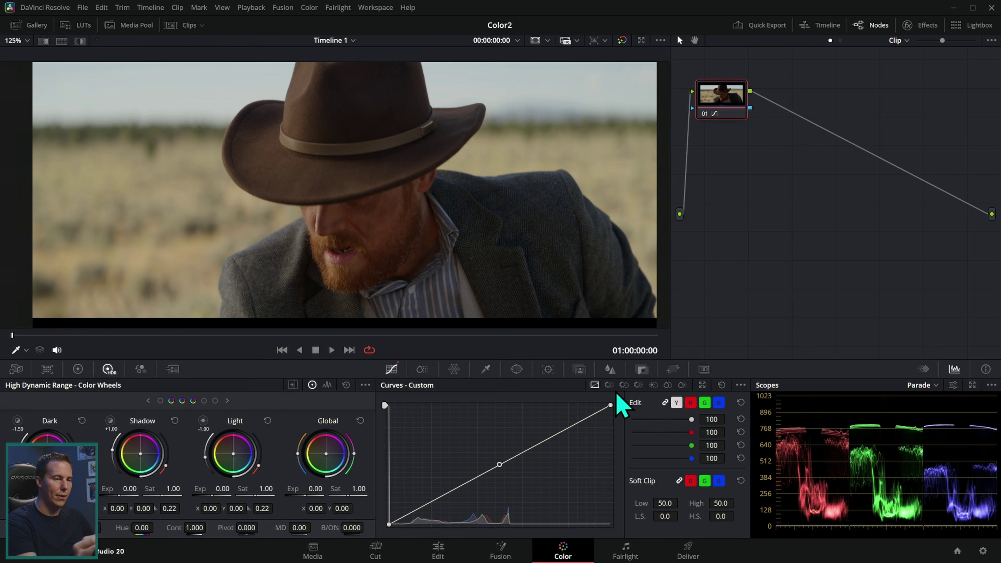
# Reset all grades on clip 01, the cowboy in the field, and raise its midtones and shadows with the custom curve
pyautogui.rightClick(753, 135)
pyautogui.click(773, 160)
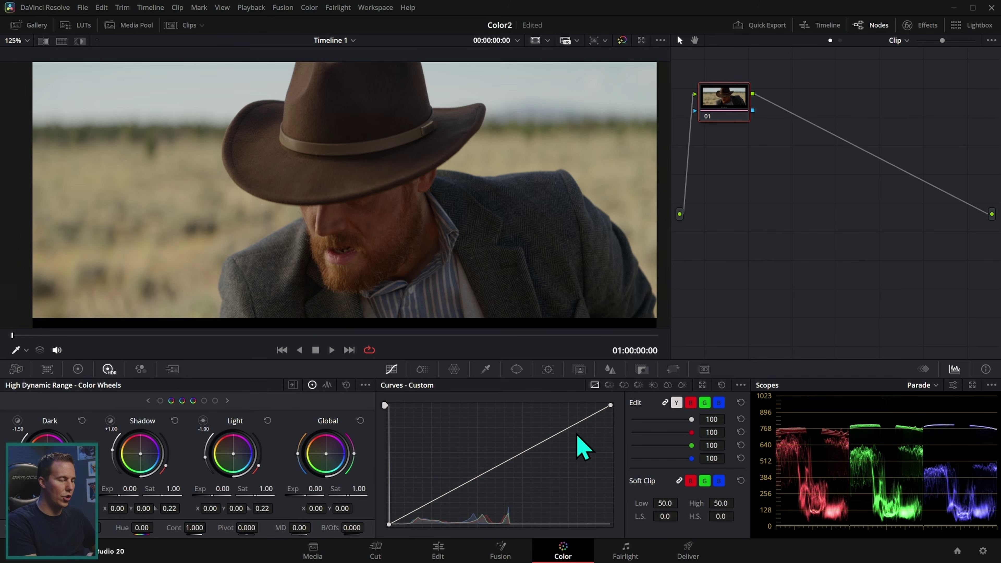
pyautogui.moveTo(495, 467); pyautogui.dragTo(518, 450)
pyautogui.moveTo(443, 492); pyautogui.dragTo(443, 487)
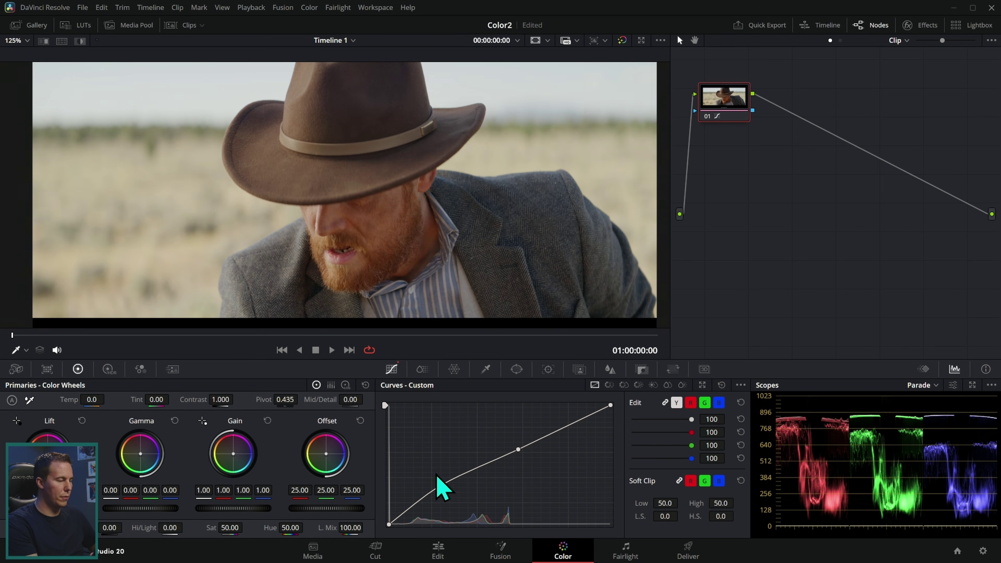
# Set the cowboy clip's temperature to 300 and saturation to 67.20, and shift its yellow grass tones toward orange with the Color Warper
pyautogui.moveTo(92, 400); pyautogui.dragTo(111, 403)
pyautogui.moveTo(224, 528); pyautogui.dragTo(244, 528)
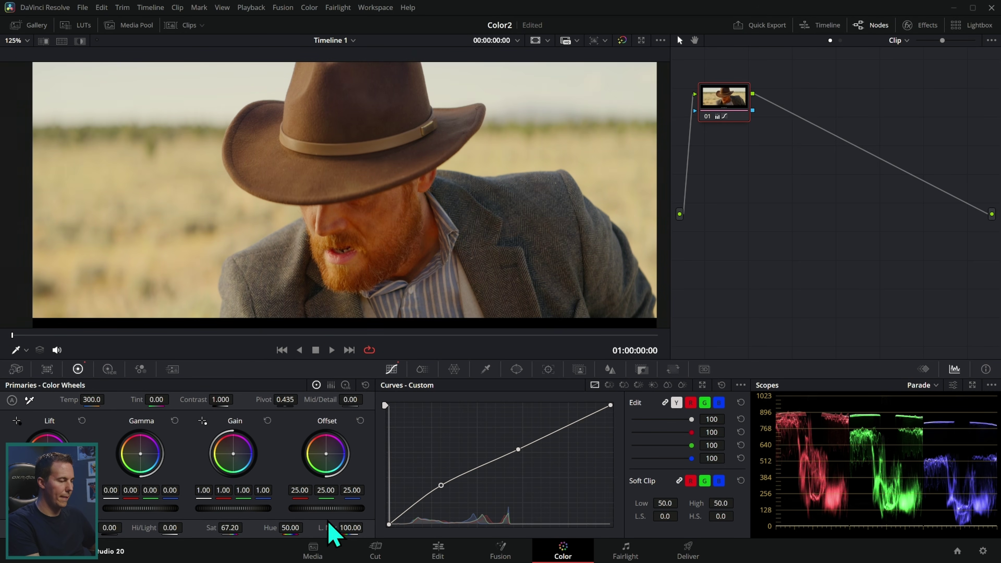
pyautogui.moveTo(475, 447); pyautogui.dragTo(467, 437)
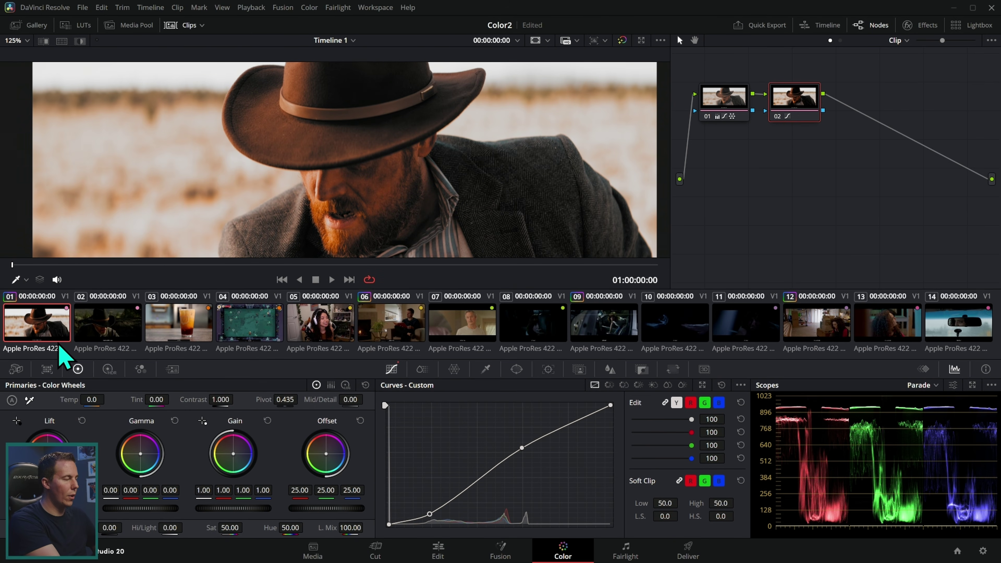
# Compare clips 01 and 02, the two cowboy shots, to judge how the same contrasty look suits each one
pyautogui.click(81, 346)
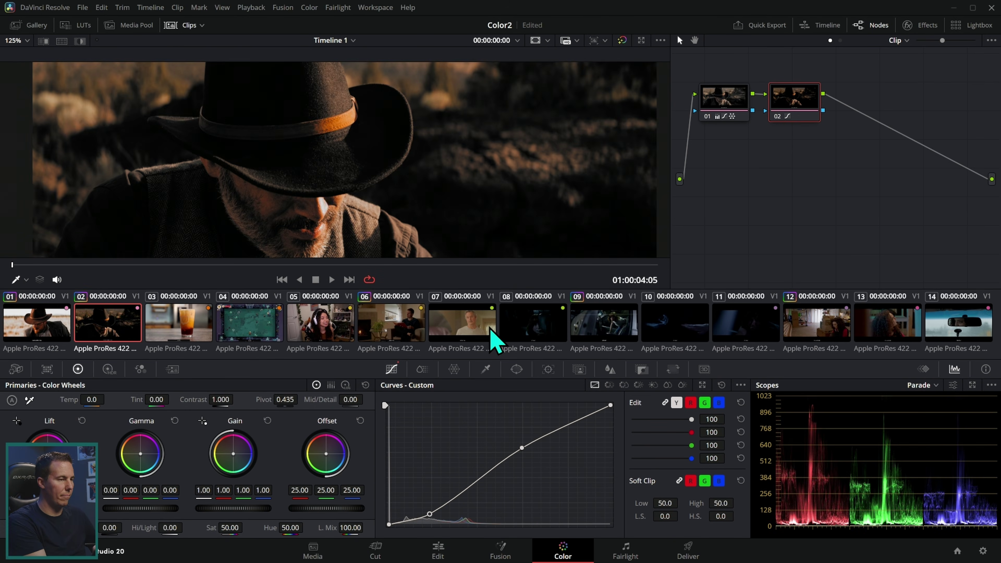
pyautogui.click(174, 25)
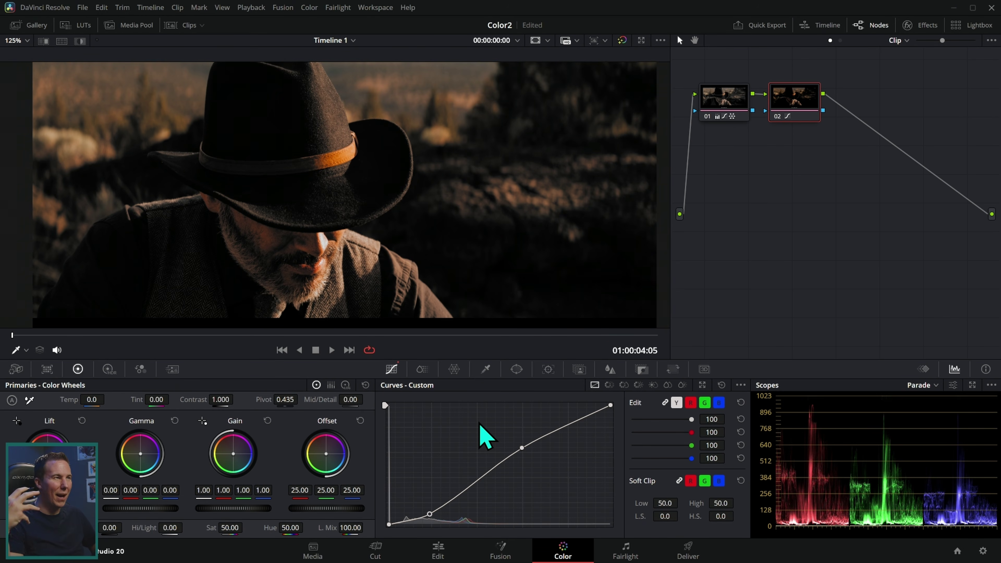
pyautogui.press('Up')
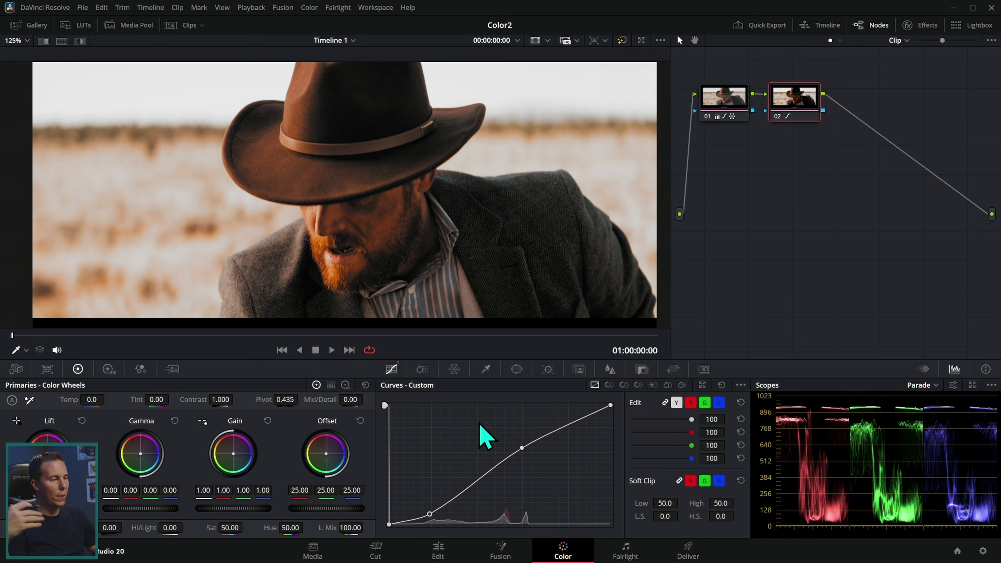
pyautogui.press('Down')
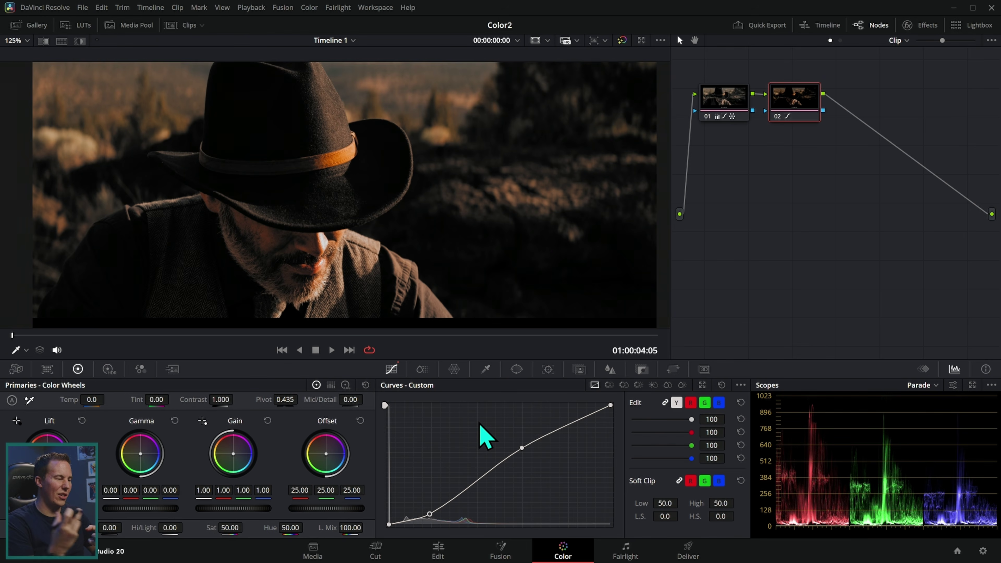
pyautogui.press('Up')
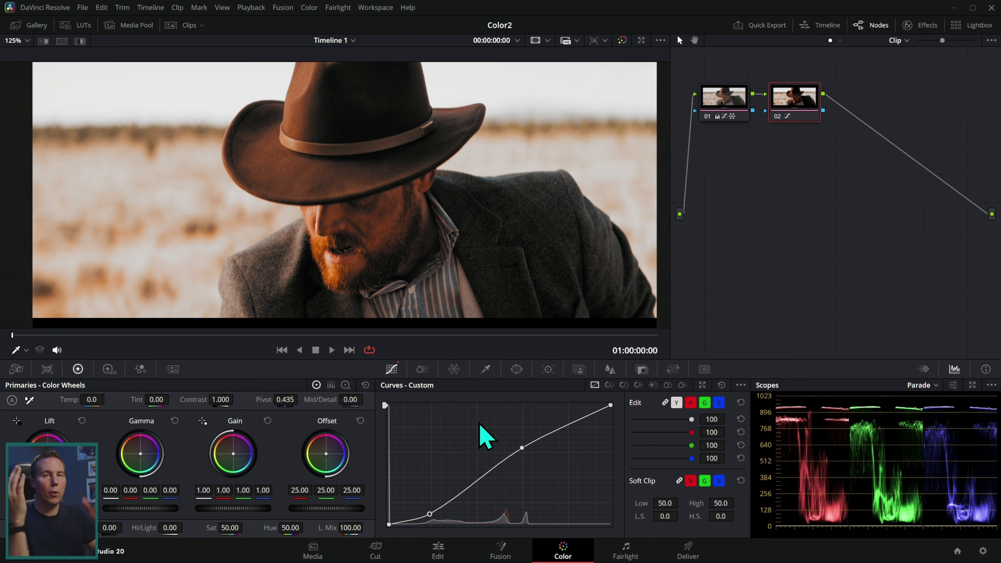
pyautogui.press('Down')
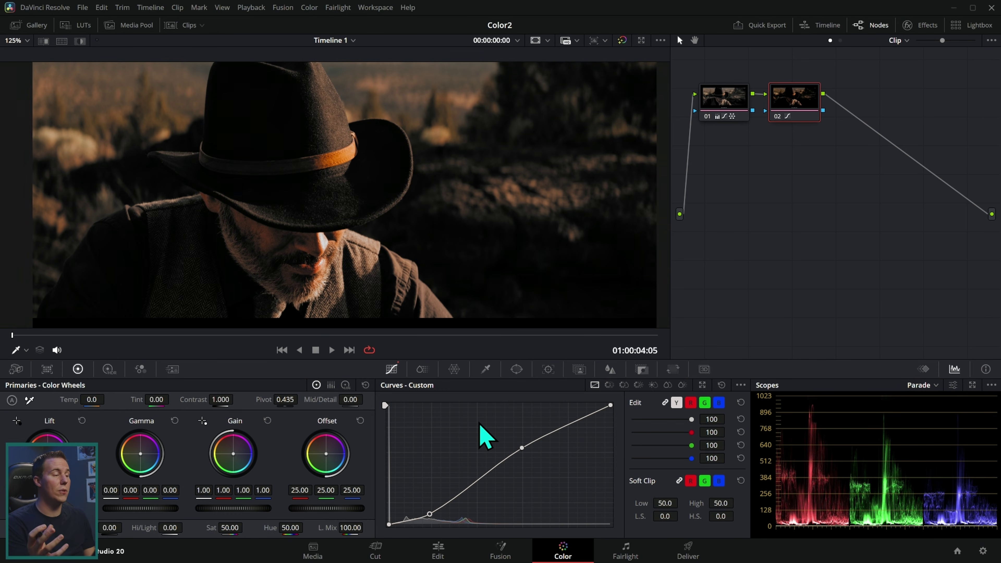
pyautogui.press('Up')
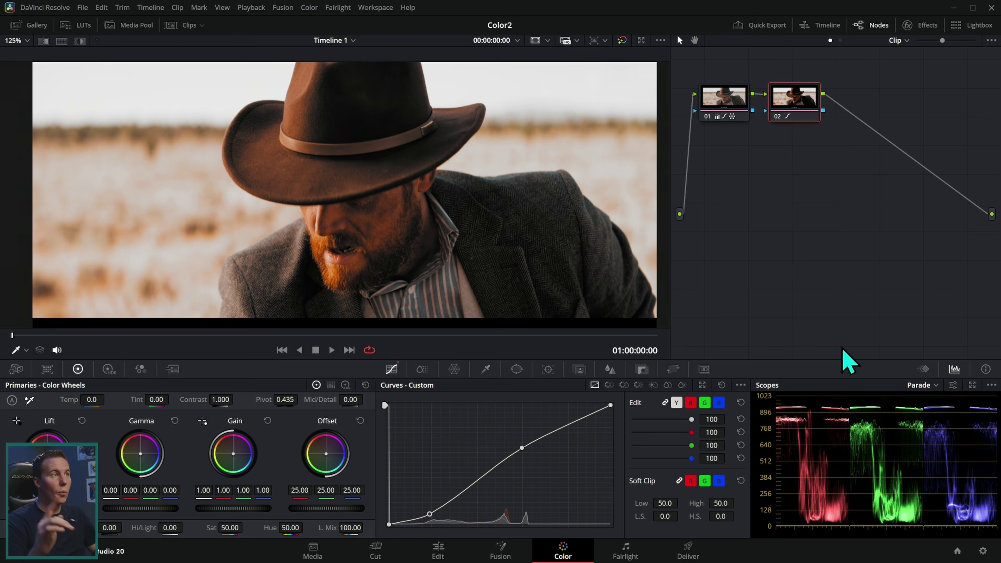
pyautogui.press('Down')
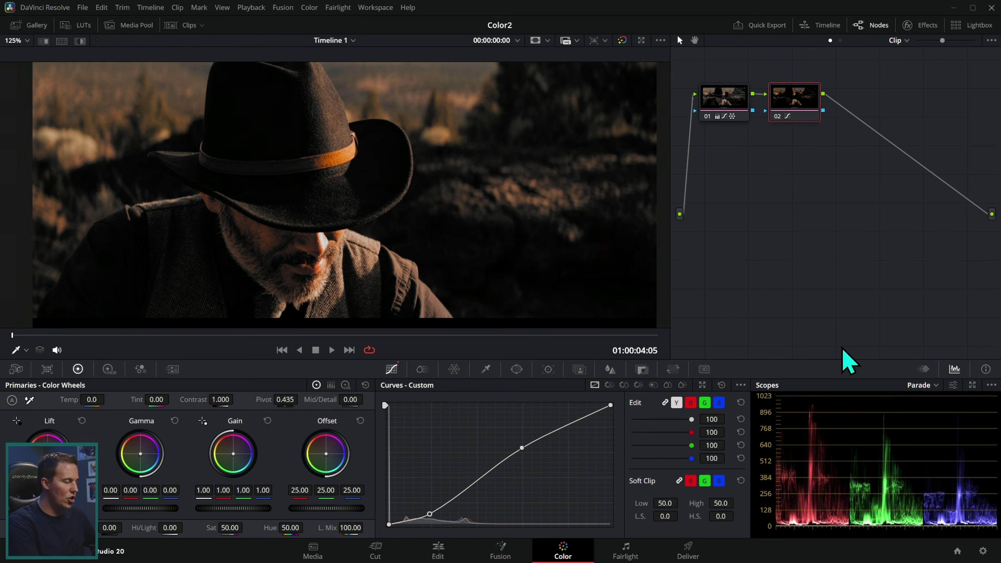
# Brighten the dark cowboy clip 02 by raising gamma to 0.02 and lifting the blacks, and lower its gain slightly
pyautogui.moveTo(142, 508); pyautogui.dragTo(154, 508)
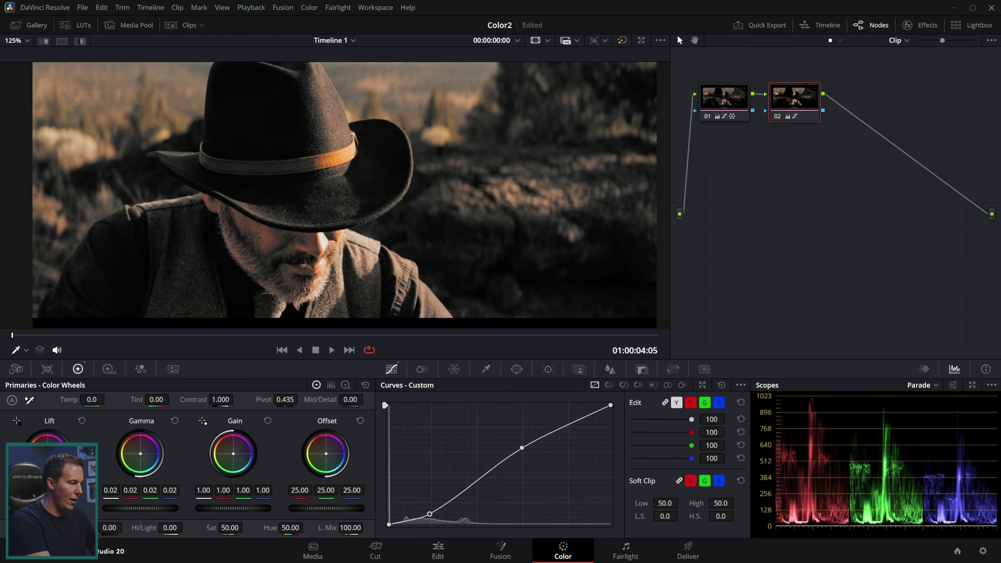
pyautogui.moveTo(47, 509); pyautogui.dragTo(59, 509)
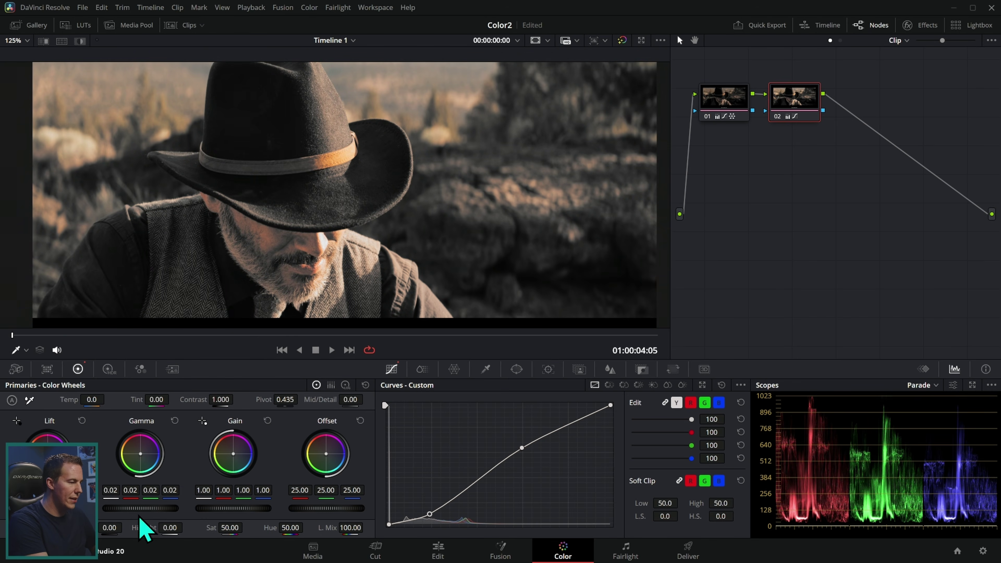
pyautogui.moveTo(246, 510); pyautogui.dragTo(236, 510)
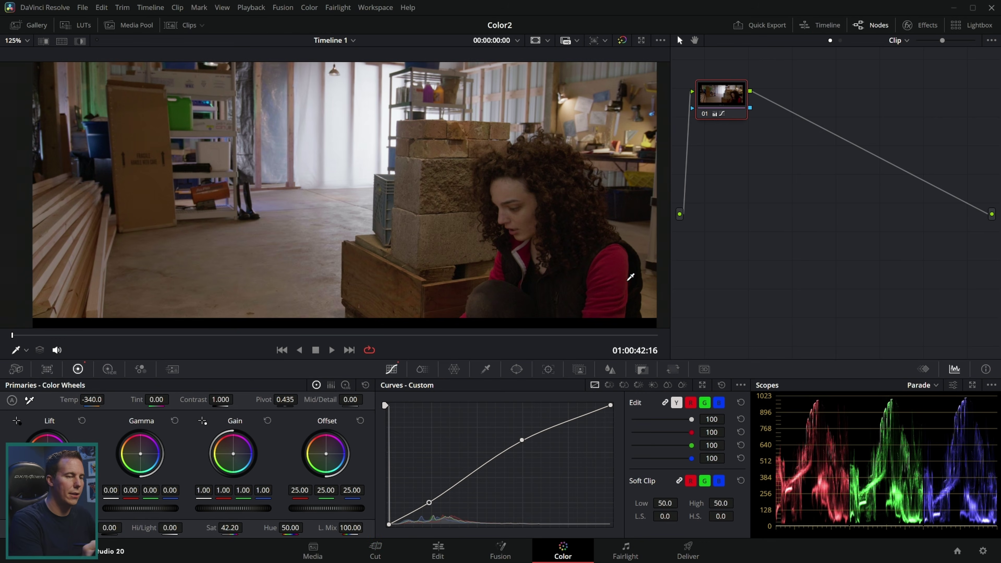
# Reset all grades and nodes on the warehouse clip
pyautogui.rightClick(746, 185)
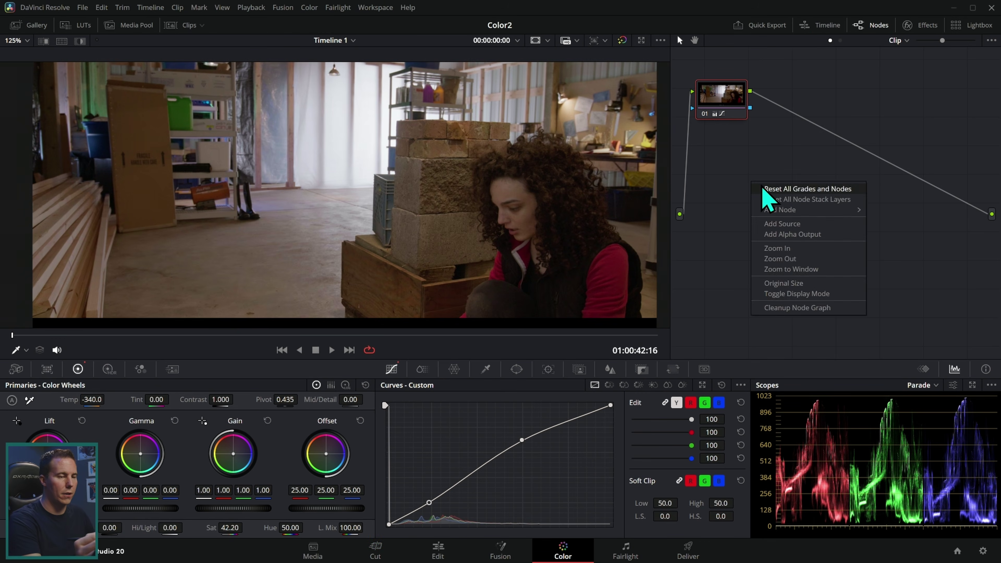
pyautogui.click(769, 190)
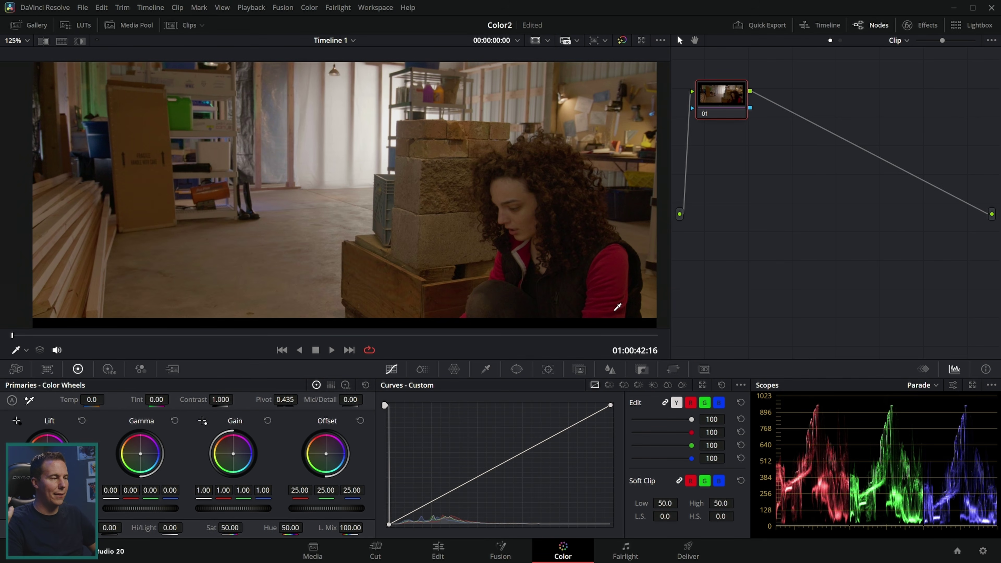
pyautogui.moveTo(593, 245); pyautogui.dragTo(640, 236)
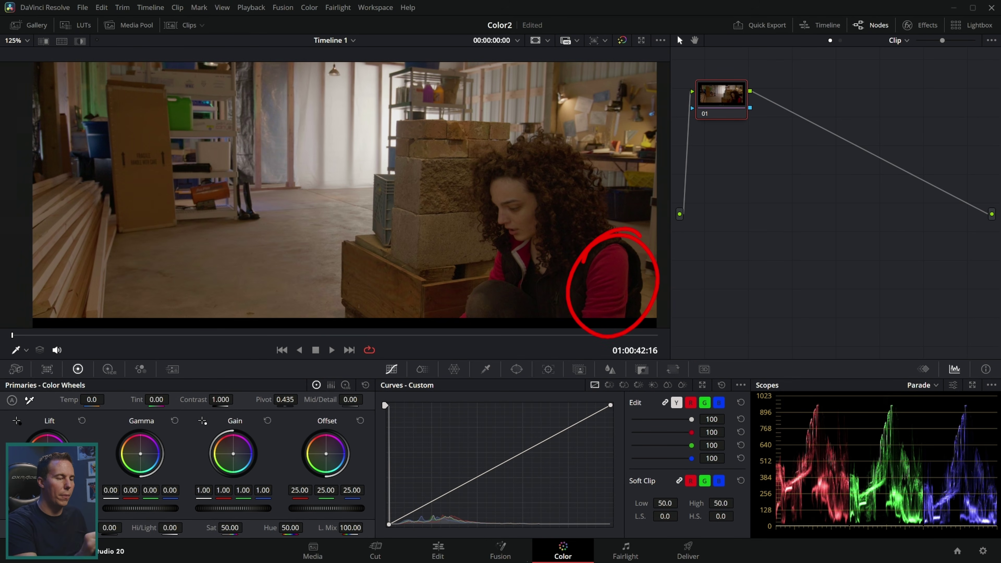
pyautogui.moveTo(441, 311)
pyautogui.mouseDown()
pyautogui.moveTo(457, 267)
pyautogui.moveTo(517, 218)
pyautogui.mouseUp()
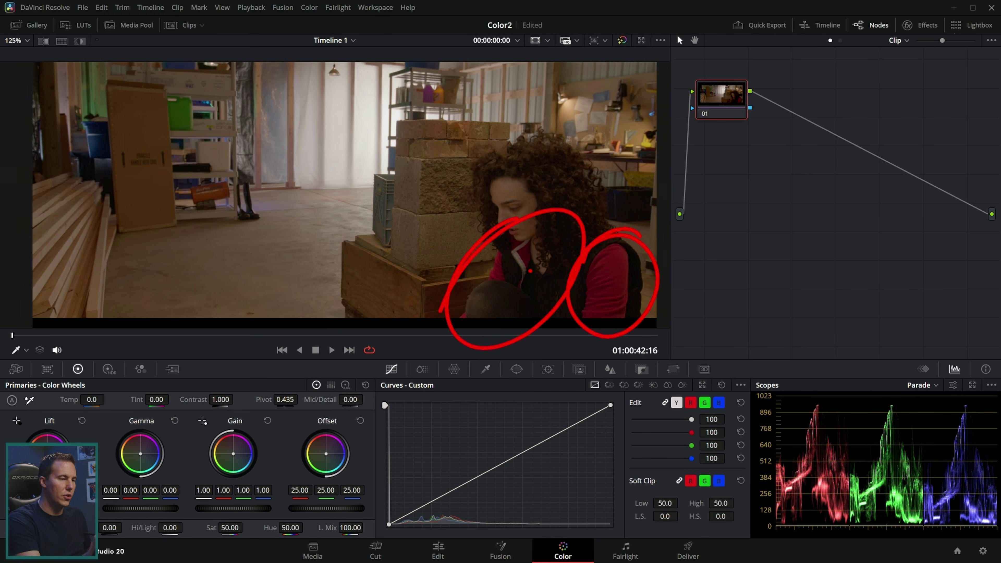
pyautogui.moveTo(645, 94)
pyautogui.mouseDown()
pyautogui.moveTo(615, 63)
pyautogui.moveTo(581, 72)
pyautogui.mouseUp()
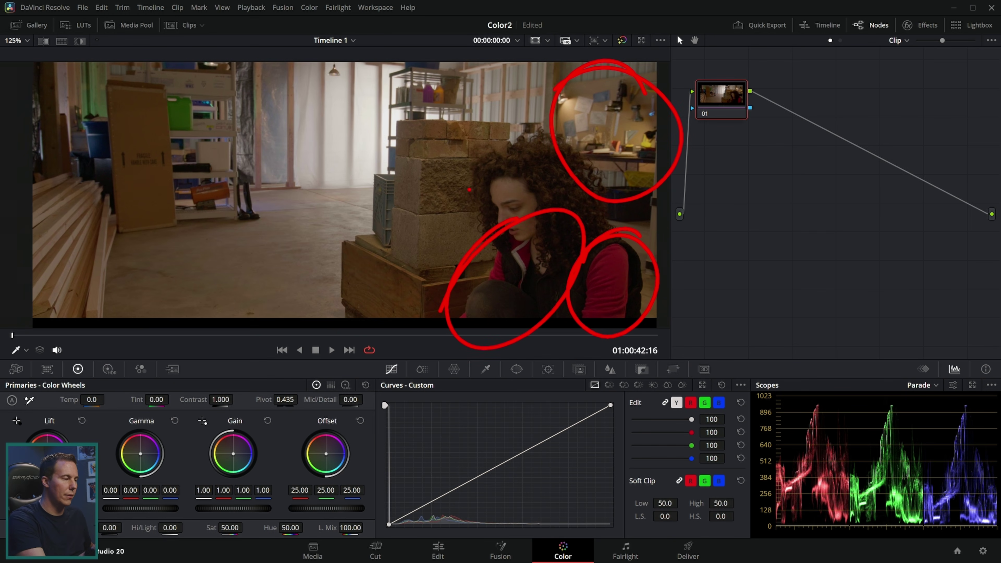
pyautogui.press('e')
pyautogui.moveTo(59, 189); pyautogui.dragTo(23, 279)
pyautogui.moveTo(140, 71); pyautogui.dragTo(118, 95)
pyautogui.moveTo(353, 230)
pyautogui.mouseDown()
pyautogui.moveTo(373, 226)
pyautogui.moveTo(324, 276)
pyautogui.mouseUp()
pyautogui.moveTo(648, 120)
pyautogui.mouseDown()
pyautogui.moveTo(537, 119)
pyautogui.moveTo(614, 79)
pyautogui.mouseUp()
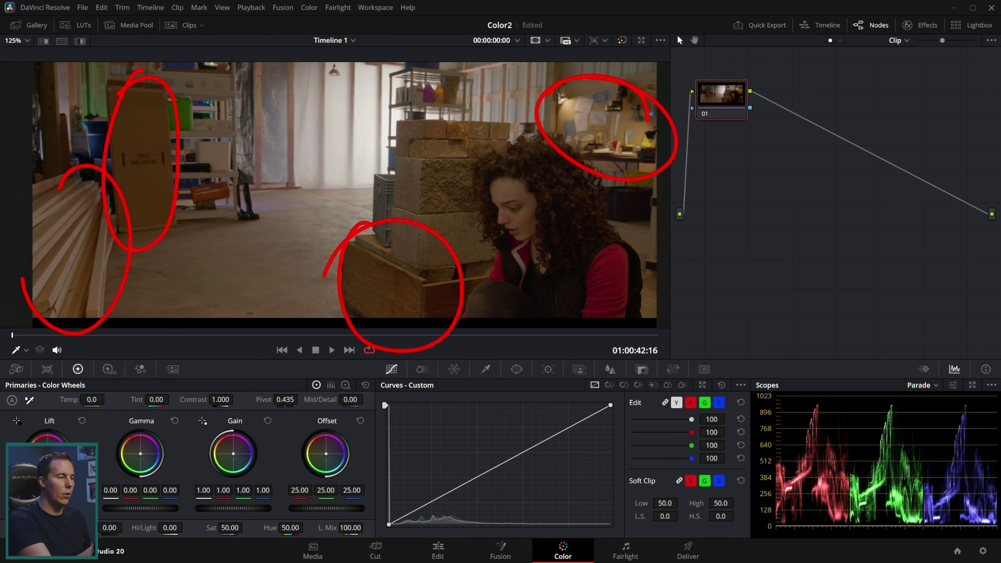
pyautogui.moveTo(280, 72)
pyautogui.mouseDown()
pyautogui.moveTo(431, 120)
pyautogui.moveTo(406, 54)
pyautogui.mouseUp()
pyautogui.press('Escape')
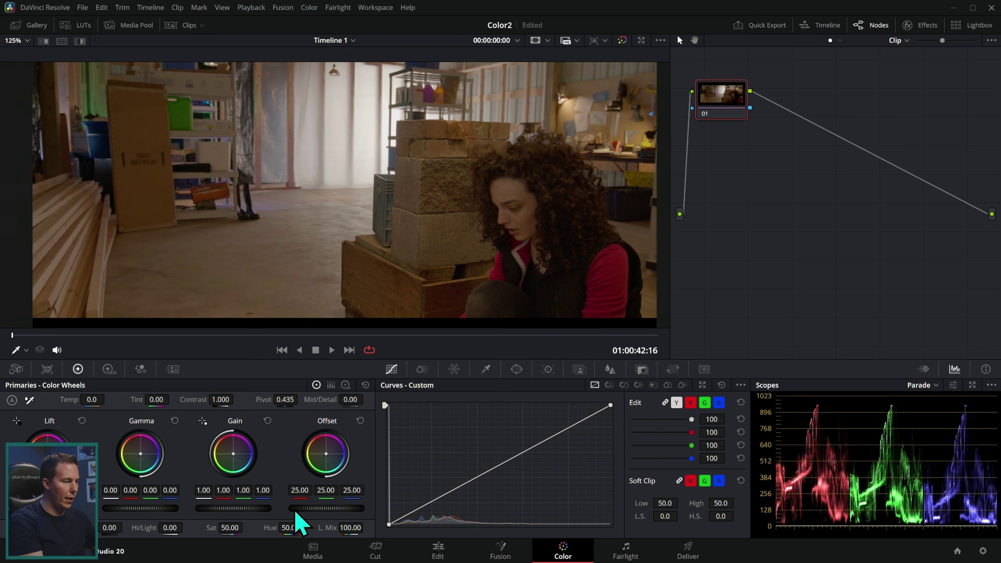
# Try raising the warehouse clip's gain, warming the log highlights to 0.15, -0.03, -0.16, and cooling the shadows; reset the node
pyautogui.moveTo(235, 509); pyautogui.dragTo(272, 509)
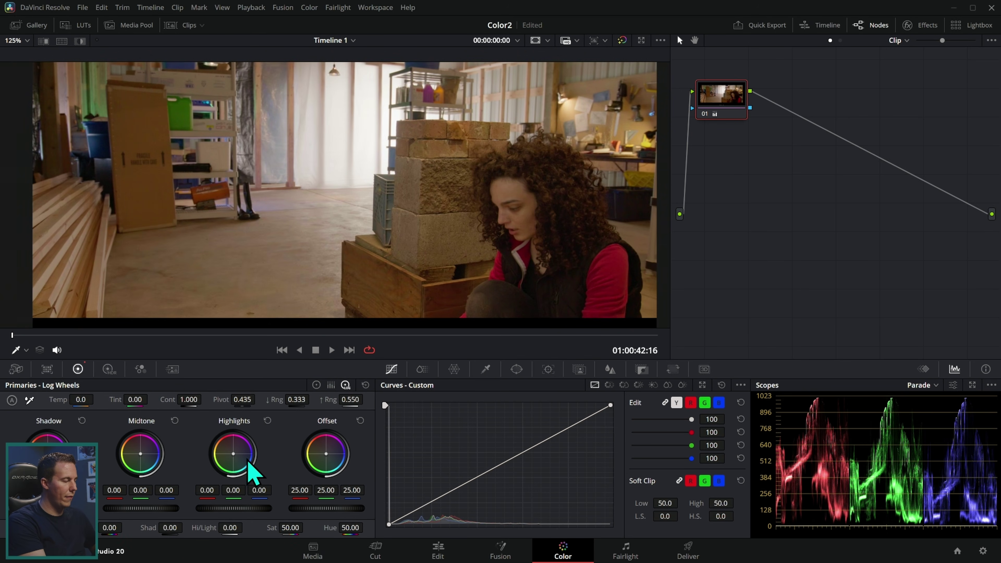
pyautogui.moveTo(233, 454); pyautogui.dragTo(231, 452)
pyautogui.moveTo(47, 454); pyautogui.dragTo(49, 457)
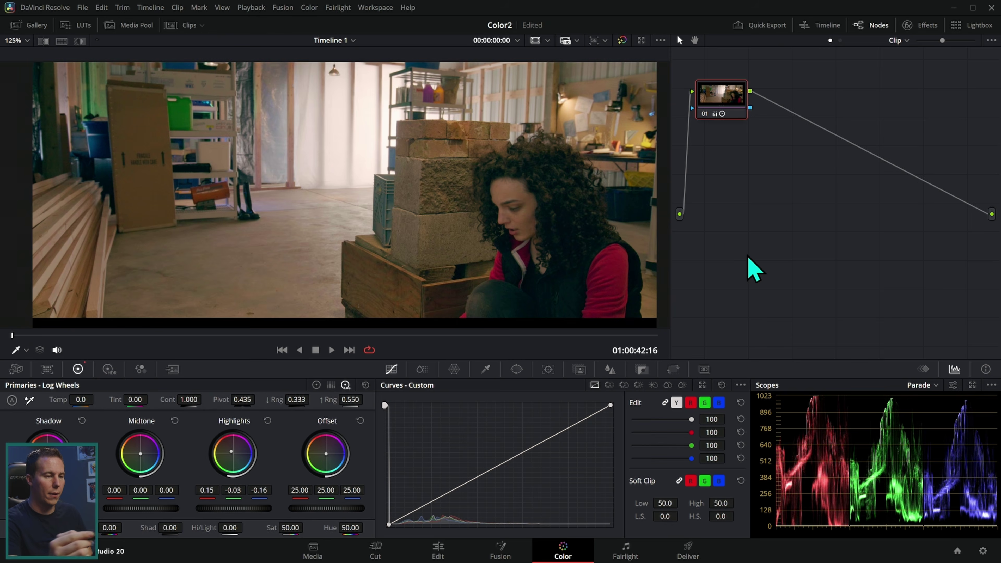
pyautogui.hotkey('shift', 'Home')
# Push the warehouse clip's log shadows strongly toward green and add a layer node that isolates the woman's skin with the HSL qualifier
pyautogui.moveTo(47, 453); pyautogui.dragTo(39, 468)
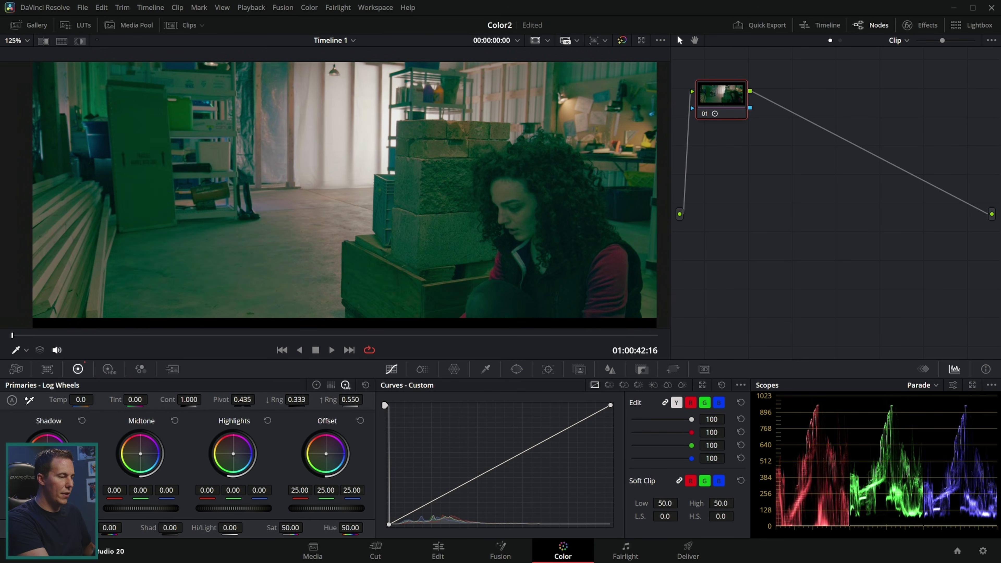
pyautogui.hotkey('alt', 'l')
pyautogui.click(485, 369)
pyautogui.click(519, 219)
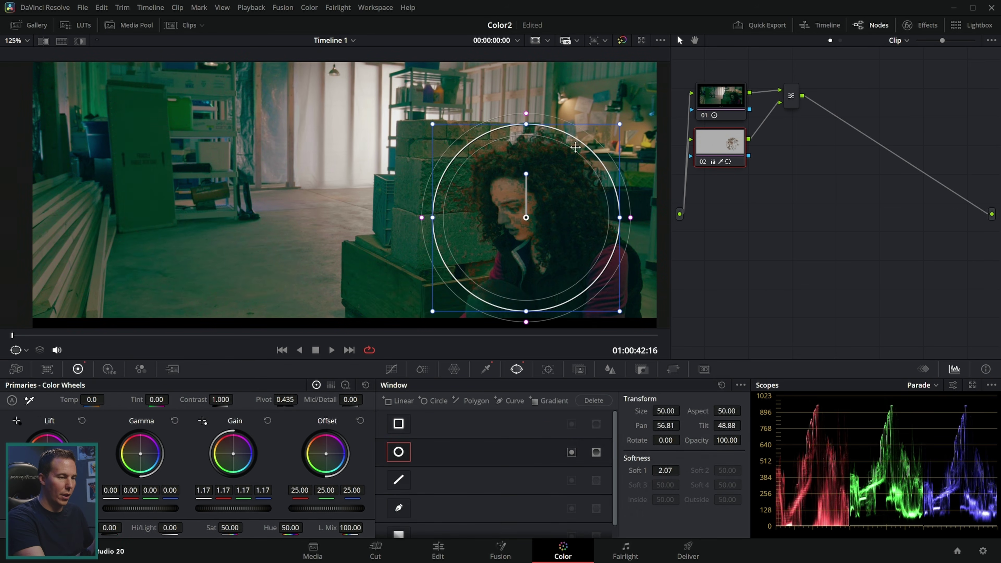
# Confine the skin node to the woman's face with a tilted, soft oval window and add a midtone point to its custom curve
pyautogui.moveTo(620, 128); pyautogui.dragTo(561, 185)
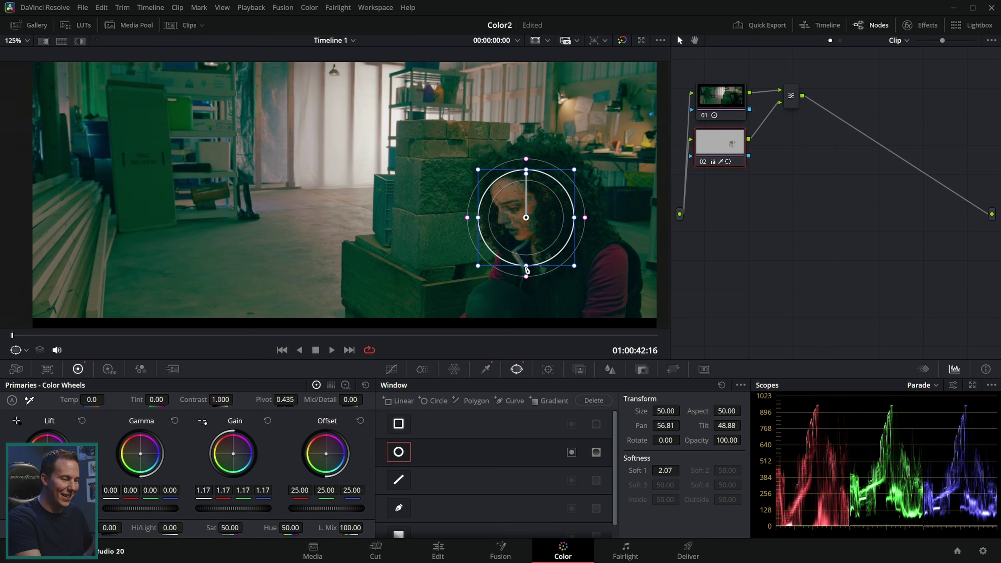
pyautogui.moveTo(527, 269); pyautogui.dragTo(548, 292)
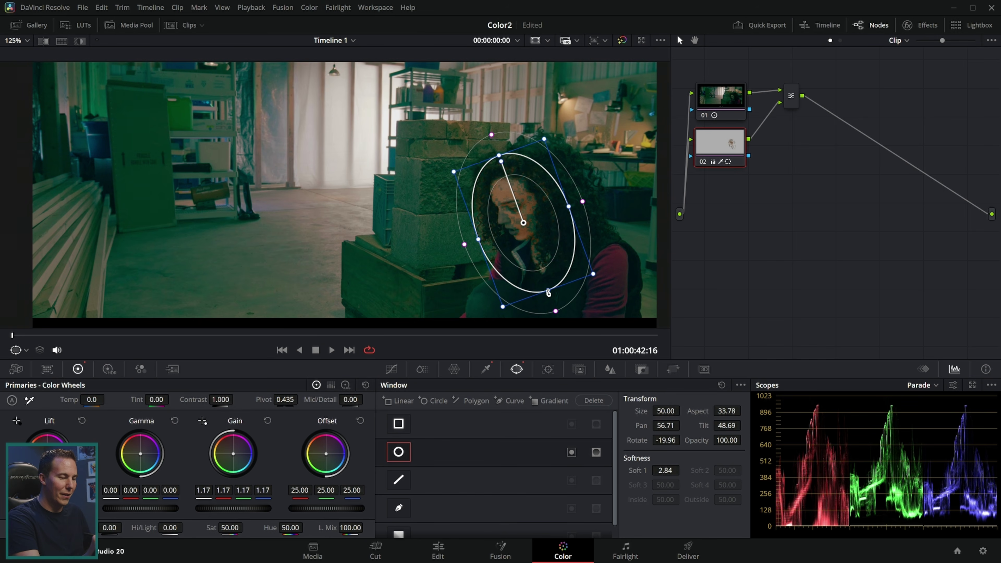
pyautogui.moveTo(549, 240); pyautogui.dragTo(524, 225)
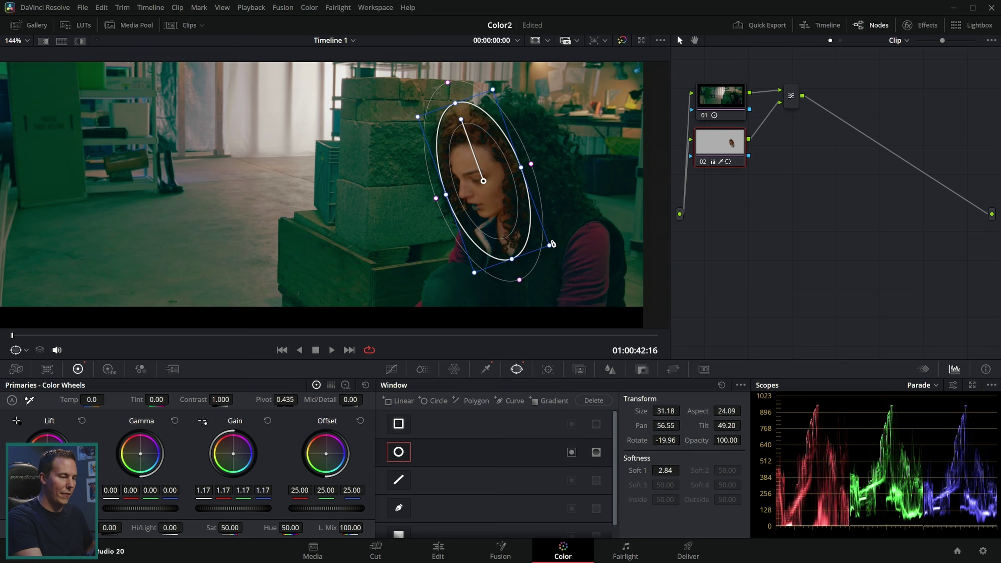
pyautogui.click(392, 370)
pyautogui.scroll(-1, 558, 260)
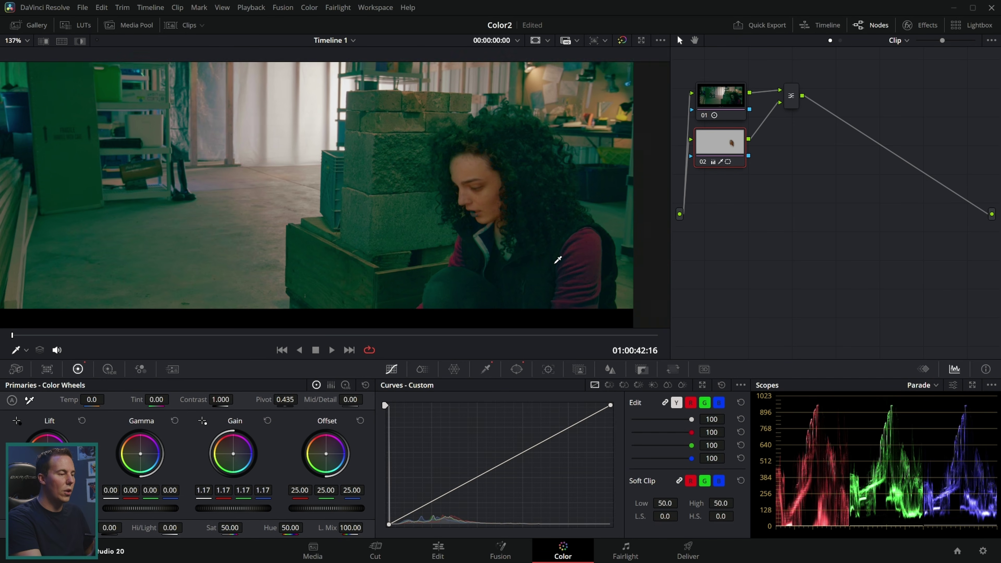
pyautogui.scroll(-1, 557, 260)
pyautogui.click(582, 256)
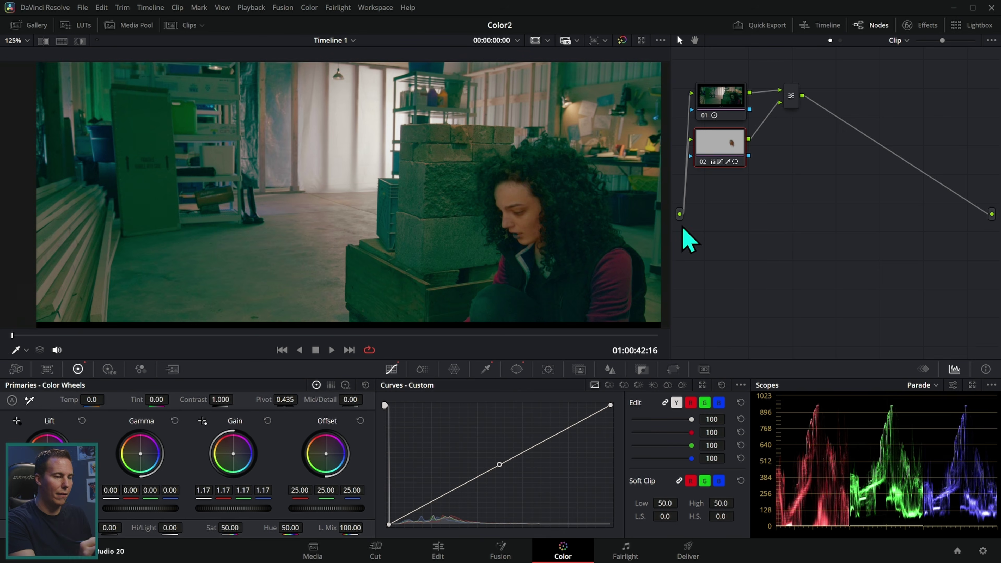
# On the close-up cowboy clip, add contrast with a gentle S-shaped custom curve that raises the upper midtones and lowers the shadows
pyautogui.hotkey('ctrl', 'Home')
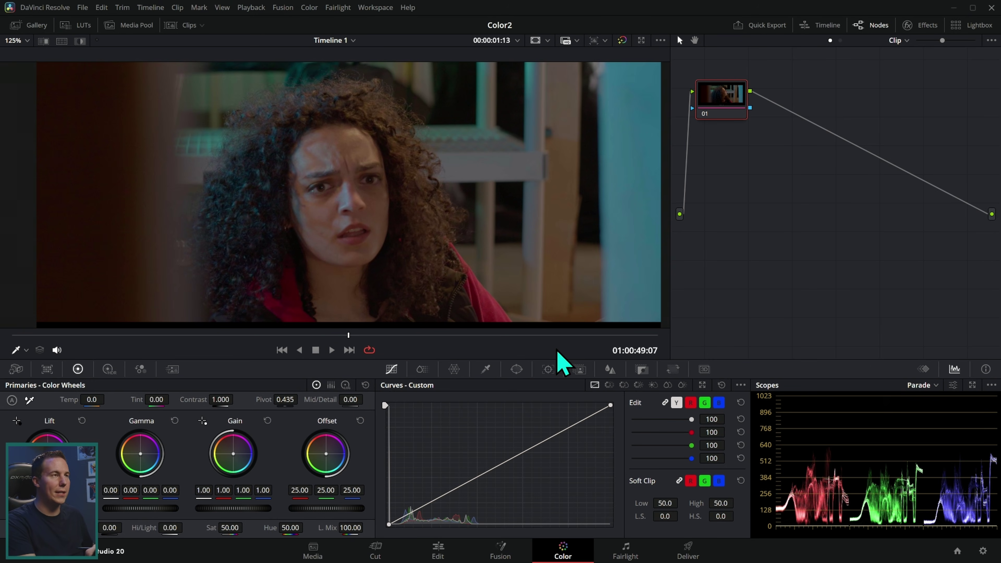
pyautogui.press('Up')
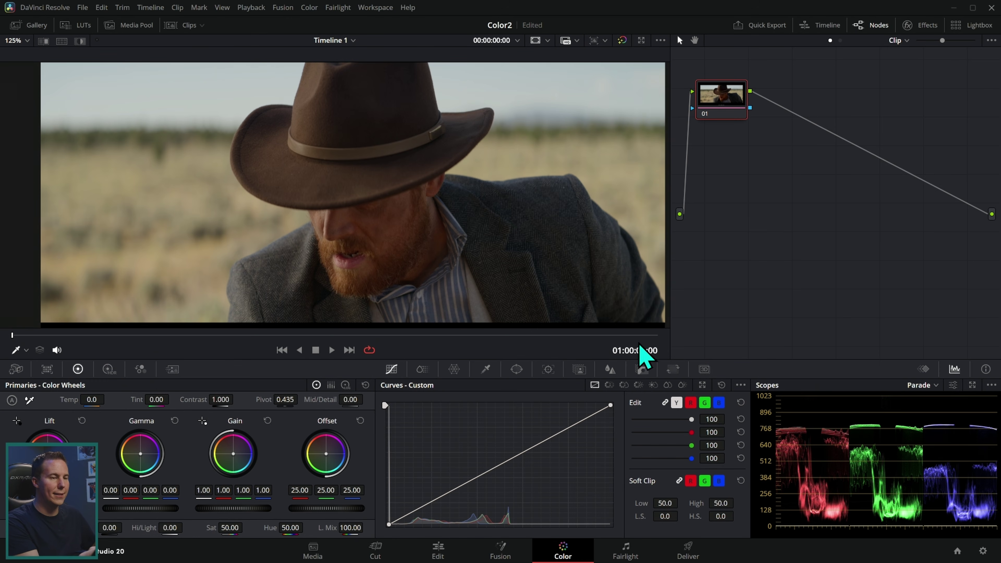
pyautogui.moveTo(527, 454); pyautogui.dragTo(521, 443)
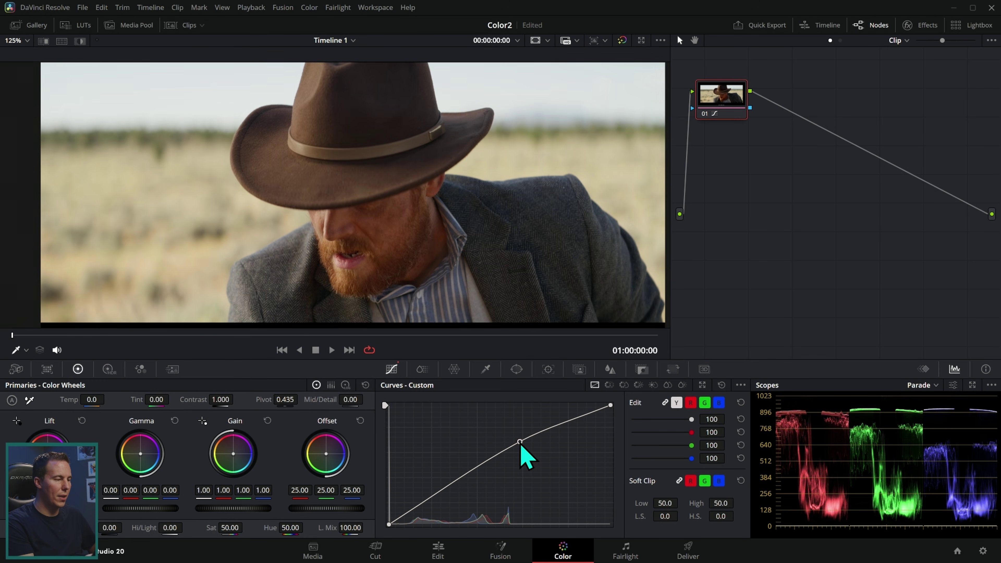
pyautogui.moveTo(425, 504); pyautogui.dragTo(424, 513)
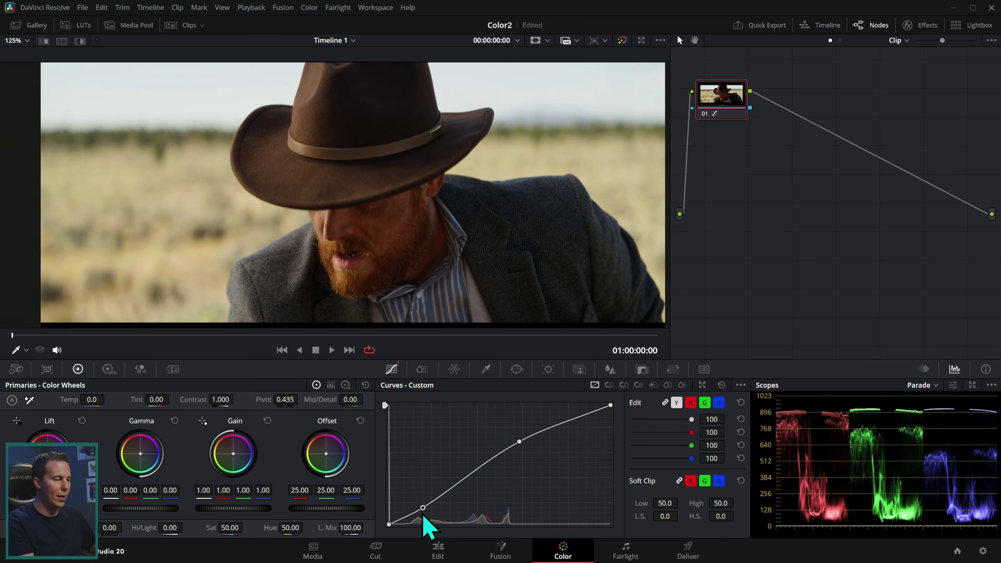
# Add a serial node, warp yellow-greens toward orange and pull in the magentas and blues with the Hue-Saturation Color Warper, and raise gamma to 0.02
pyautogui.hotkey('alt', 's')
pyautogui.click(454, 369)
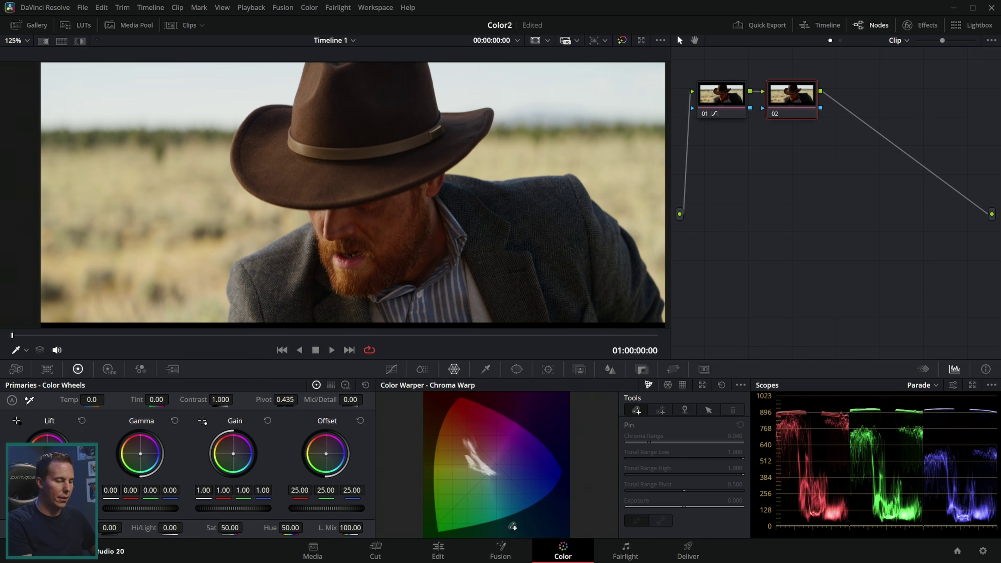
pyautogui.click(668, 385)
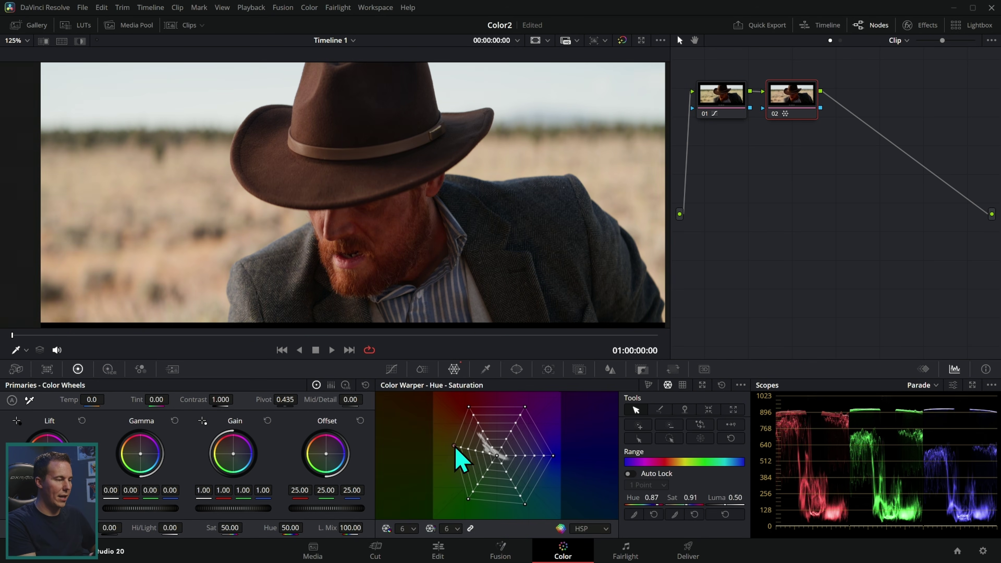
pyautogui.moveTo(454, 445); pyautogui.dragTo(453, 449)
pyautogui.moveTo(525, 407); pyautogui.dragTo(514, 420)
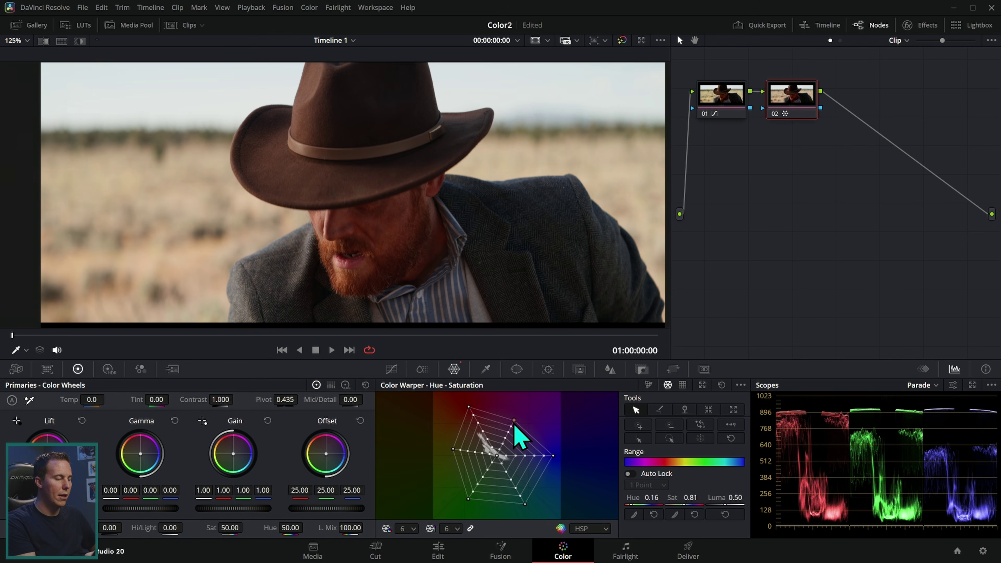
pyautogui.moveTo(553, 455); pyautogui.dragTo(546, 462)
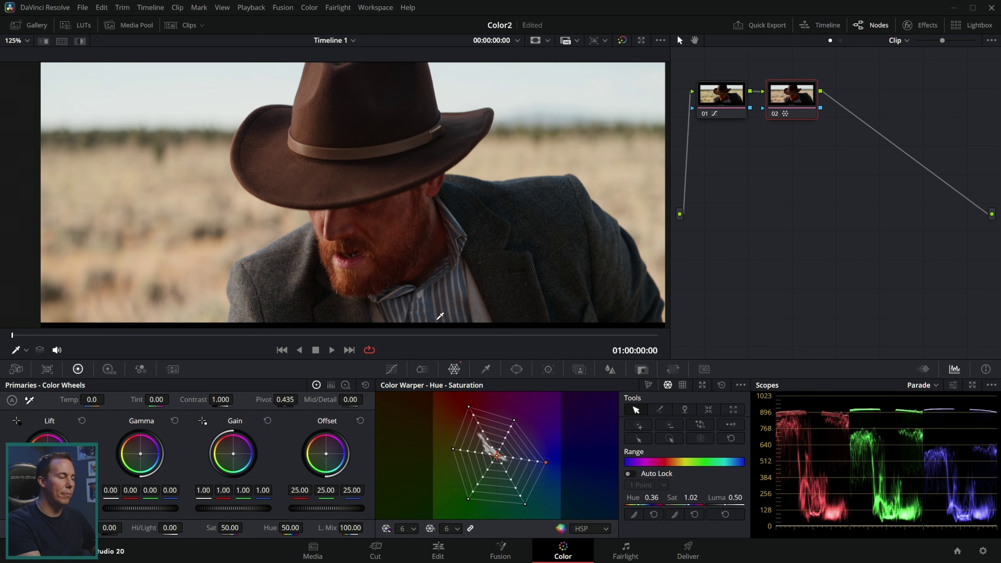
pyautogui.moveTo(148, 509); pyautogui.dragTo(162, 508)
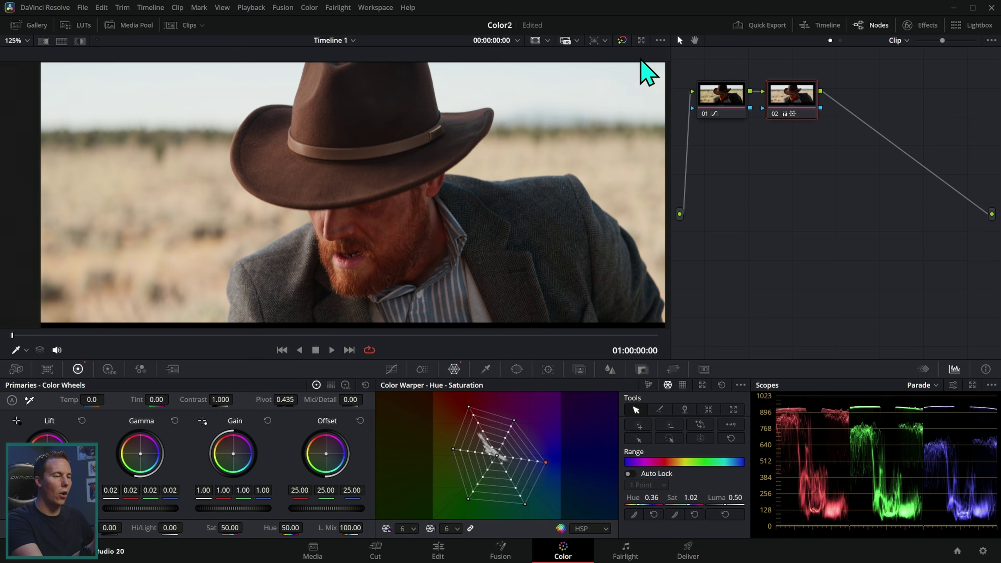
# Compare the cowboy clip with and without its grades by repeatedly bypassing and re-enabling them
pyautogui.click(623, 40)
pyautogui.click(621, 41)
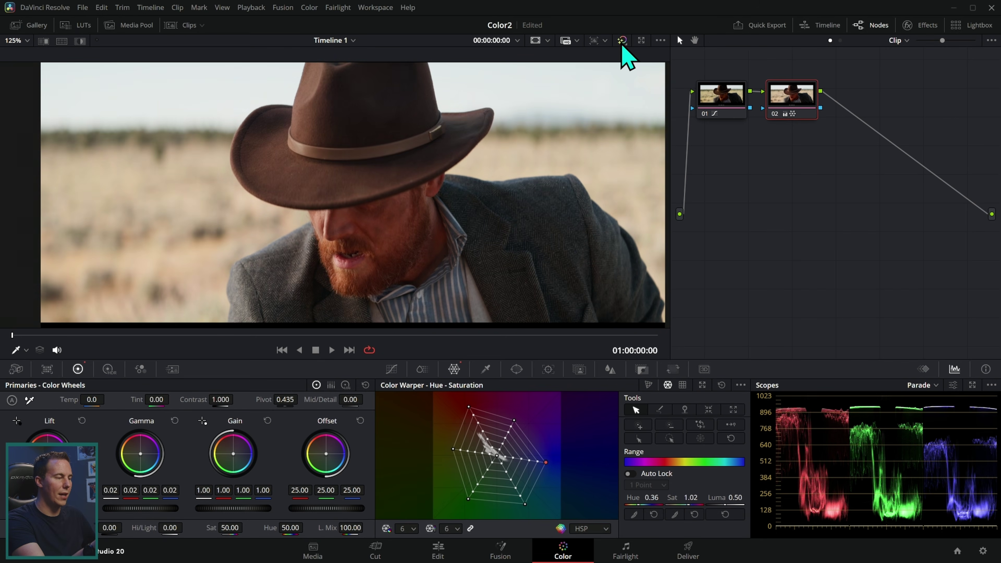
pyautogui.click(622, 41)
pyautogui.click(623, 41)
pyautogui.click(622, 41)
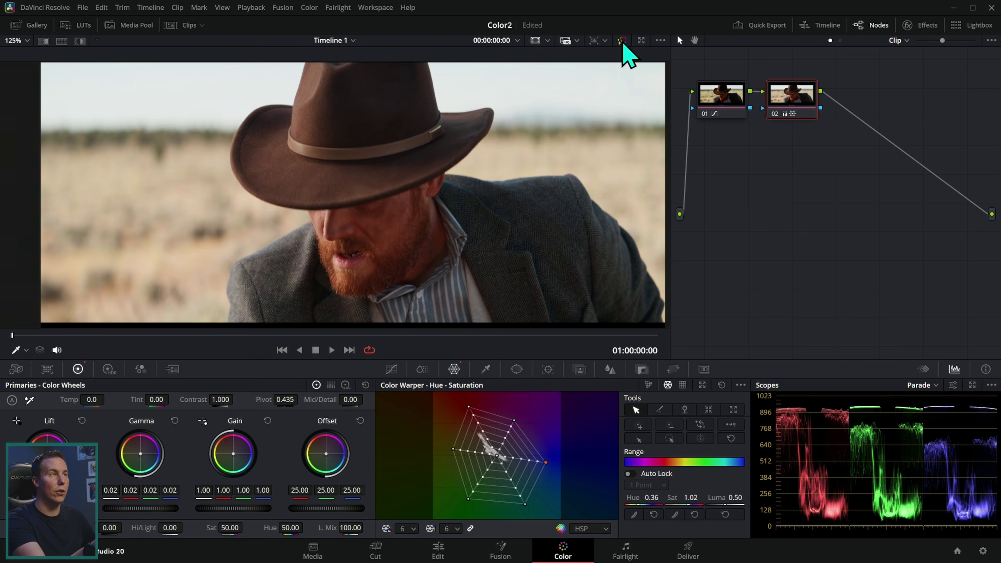
pyautogui.click(622, 41)
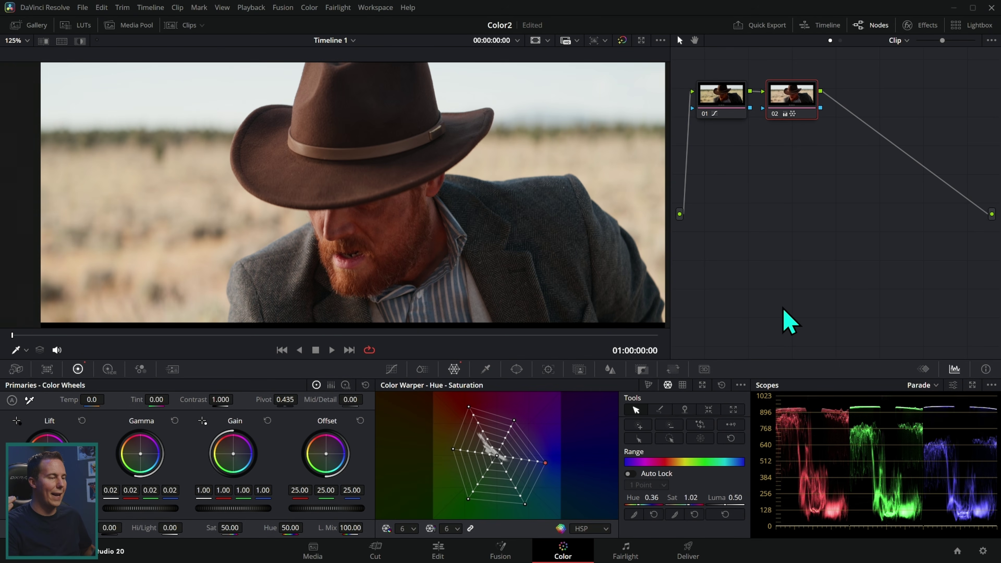
# Add a third serial node, try its contrast at 1.408, reset the node, and set the contrast to 1.226
pyautogui.hotkey('alt', 's')
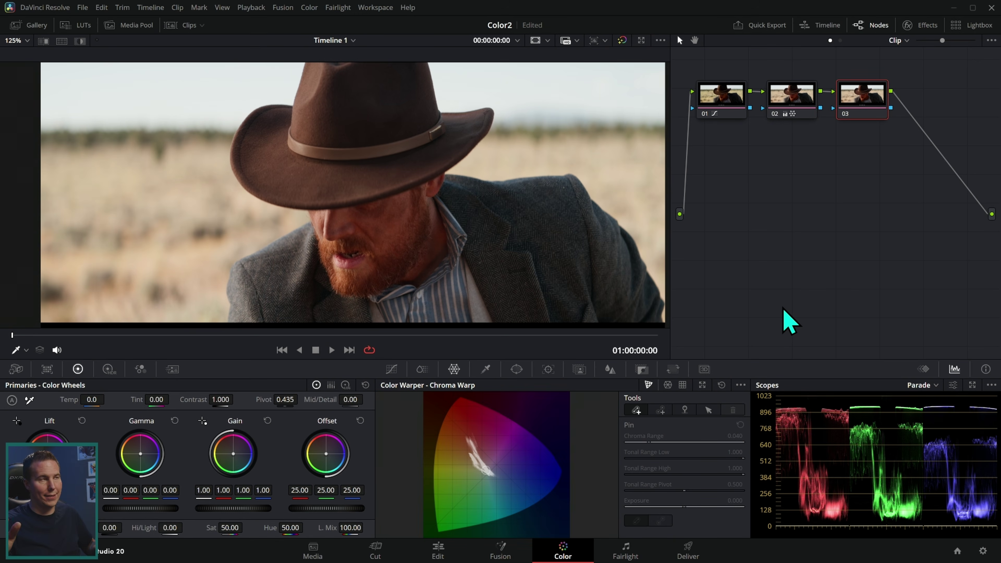
pyautogui.moveTo(221, 400); pyautogui.dragTo(322, 393)
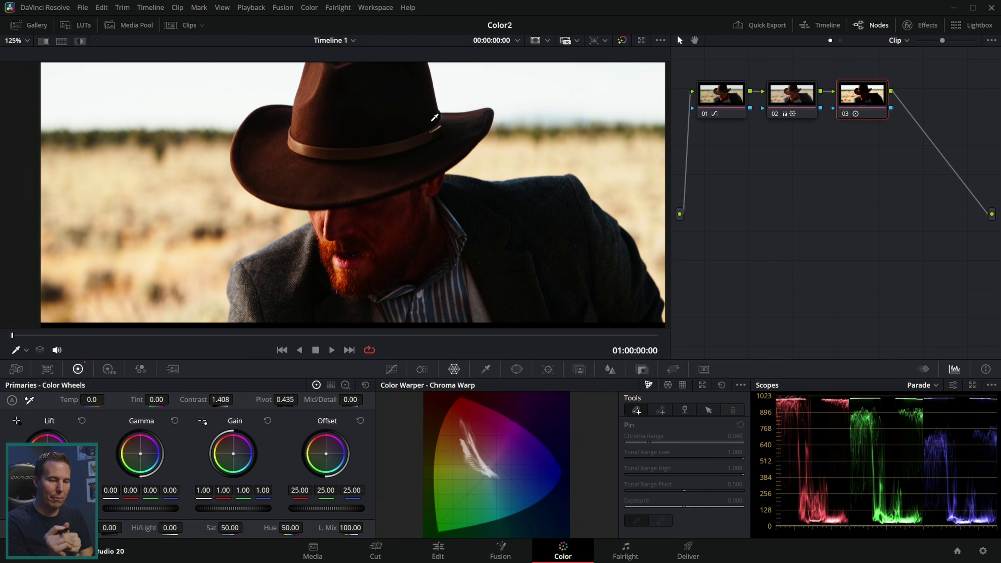
pyautogui.rightClick(870, 107)
pyautogui.click(885, 120)
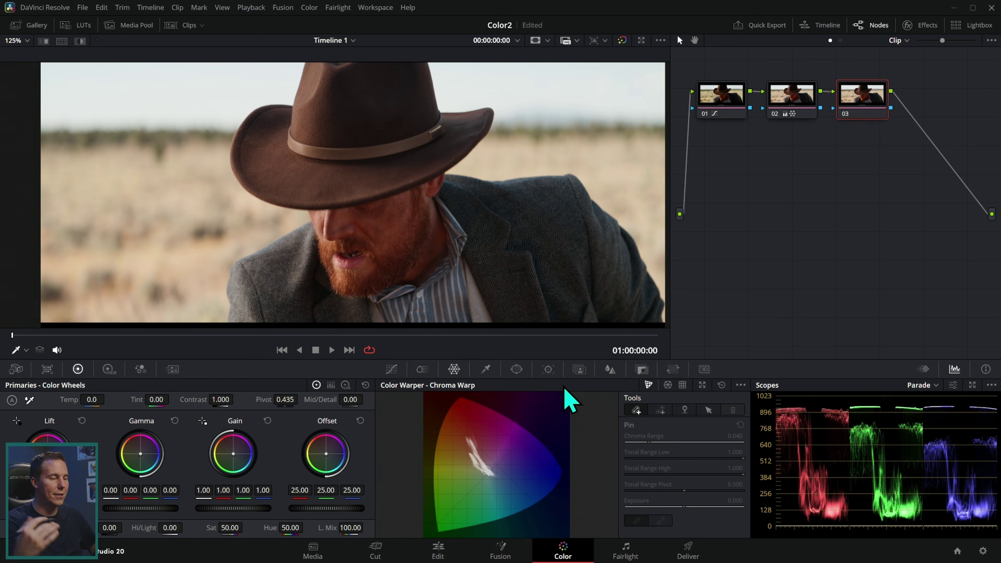
pyautogui.moveTo(219, 401); pyautogui.dragTo(272, 399)
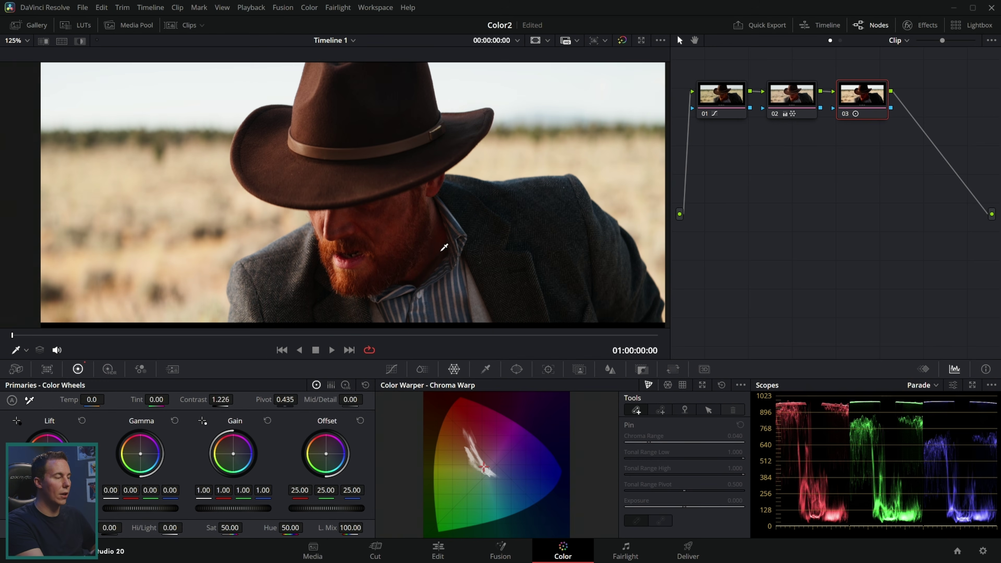
# Add a fourth serial node below the others and tame the highlights by lowering the white end of its custom curve
pyautogui.hotkey('alt', 's')
pyautogui.moveTo(934, 109); pyautogui.dragTo(827, 215)
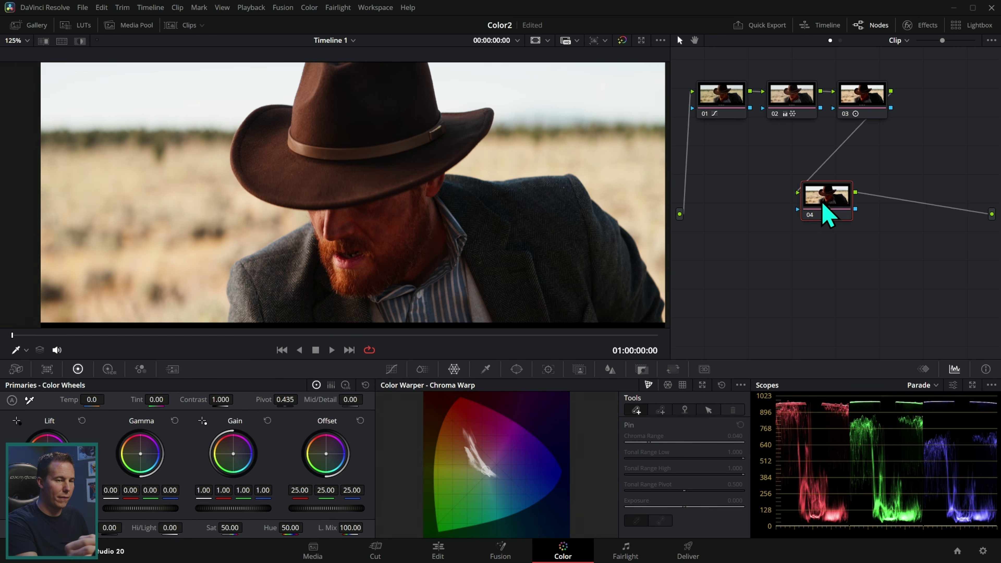
pyautogui.click(391, 369)
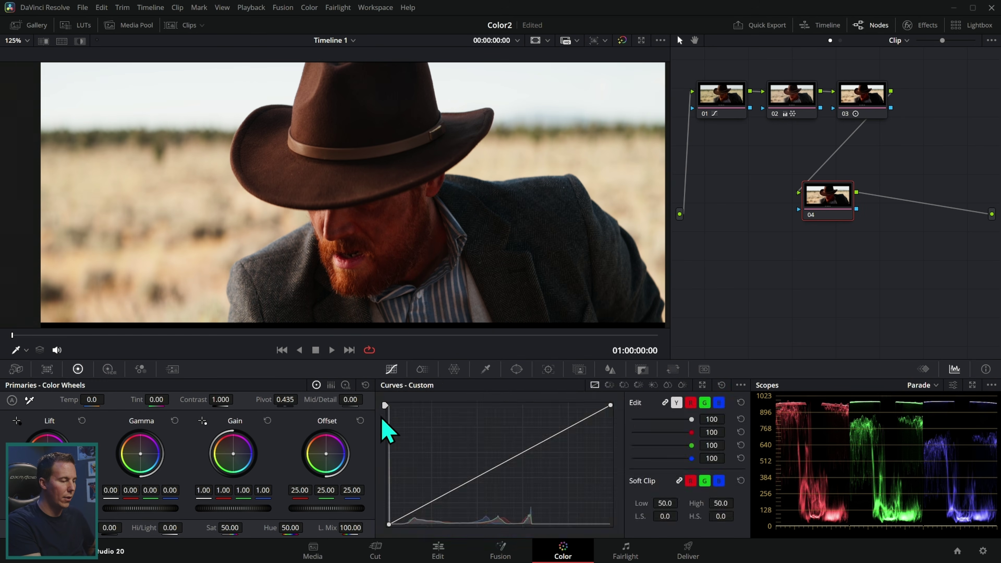
pyautogui.moveTo(610, 405); pyautogui.dragTo(623, 420)
pyautogui.hotkey('ctrl', 'z')
pyautogui.moveTo(527, 458); pyautogui.dragTo(525, 453)
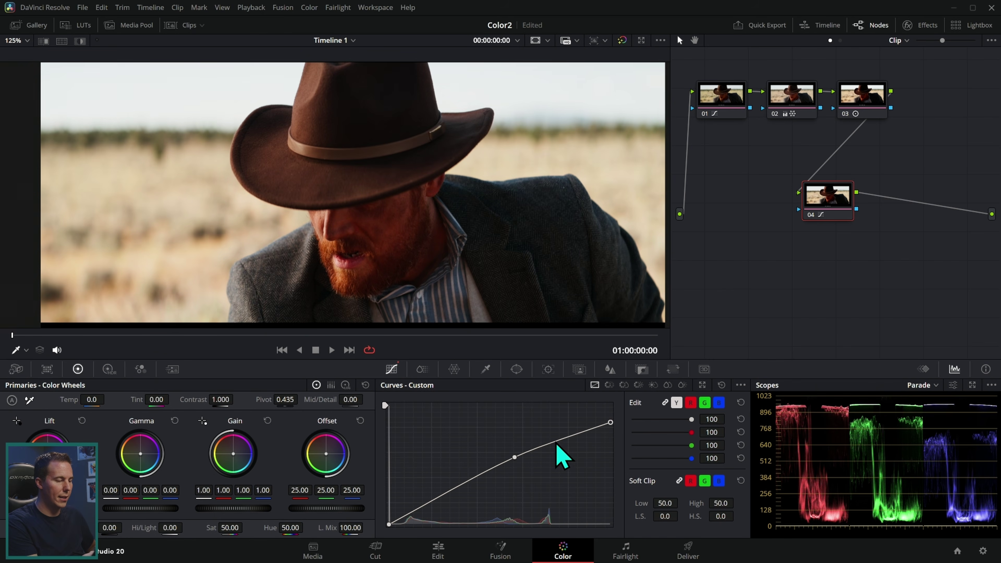
pyautogui.moveTo(556, 442); pyautogui.dragTo(561, 443)
pyautogui.moveTo(612, 423); pyautogui.dragTo(616, 427)
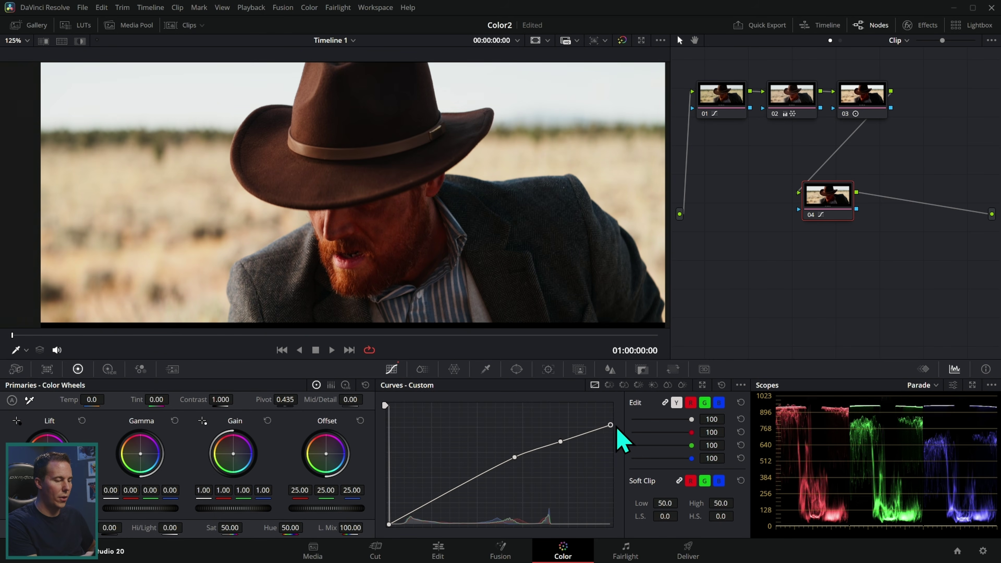
pyautogui.rightClick(561, 441)
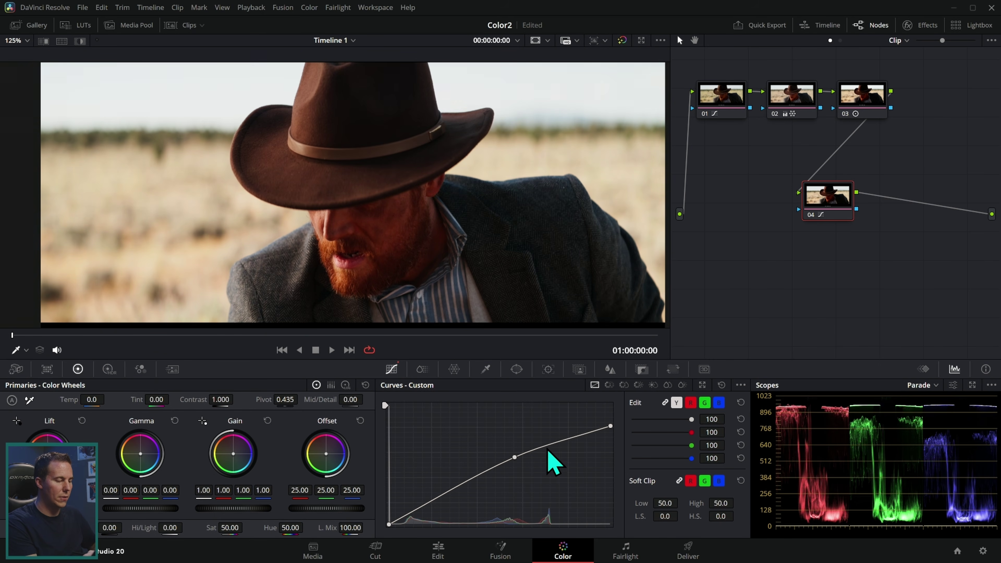
pyautogui.moveTo(514, 458); pyautogui.dragTo(514, 460)
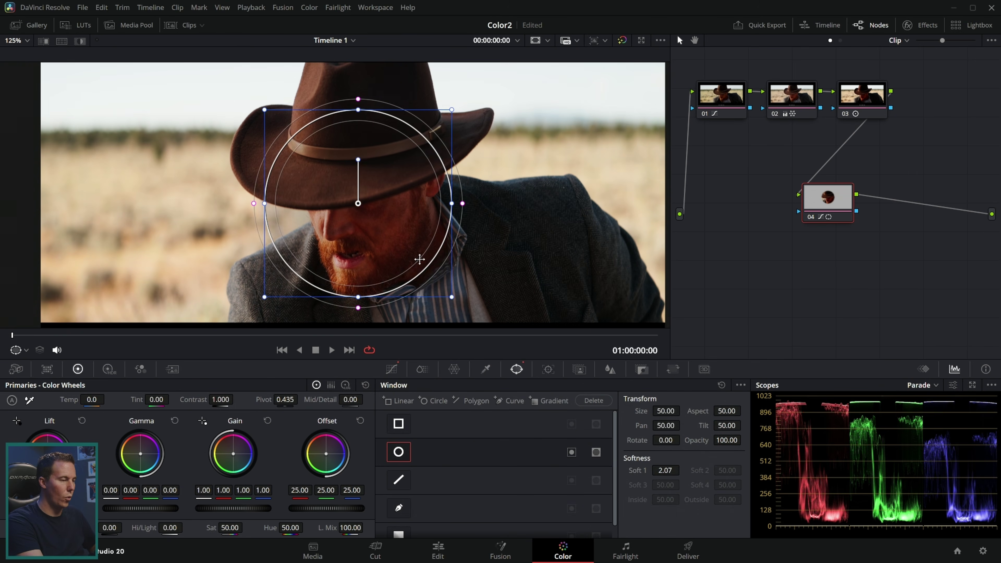
# Confine node 04 to the cowboy's face with a narrow, slightly tilted, soft oval window and lower its custom curve further
pyautogui.moveTo(420, 259); pyautogui.dragTo(428, 265)
pyautogui.moveTo(464, 209); pyautogui.dragTo(409, 207)
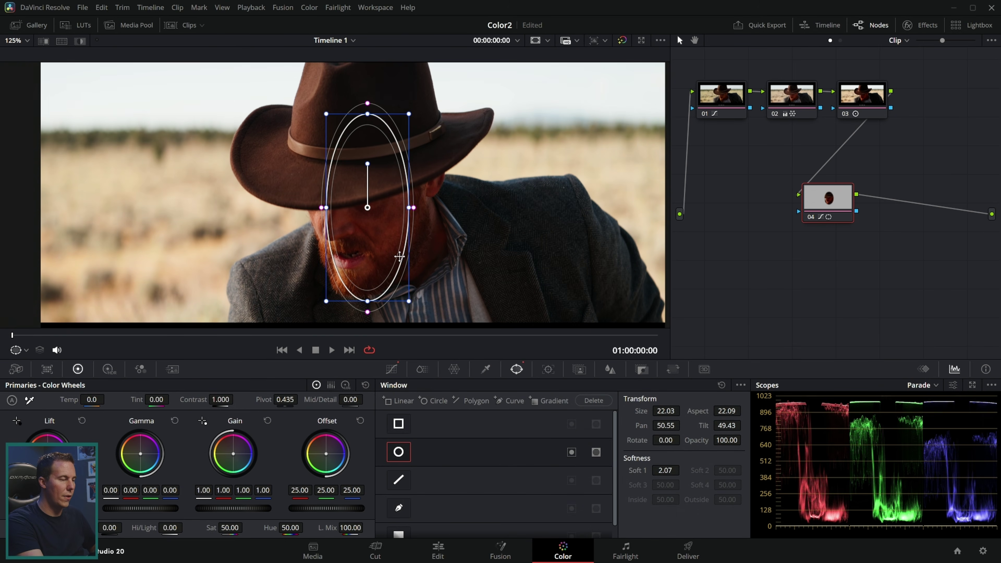
pyautogui.moveTo(371, 258); pyautogui.dragTo(352, 265)
pyautogui.moveTo(394, 308); pyautogui.dragTo(382, 288)
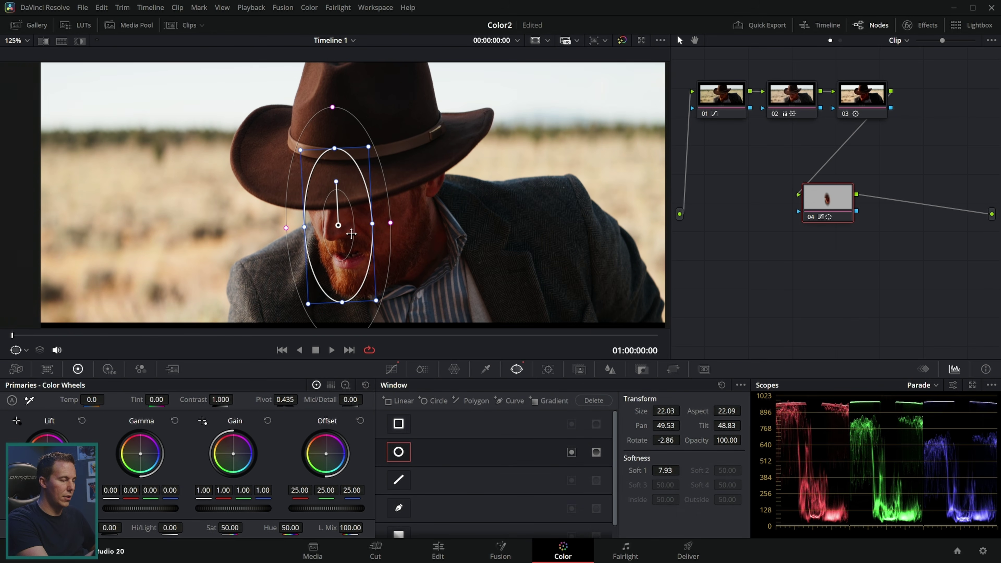
pyautogui.click(391, 370)
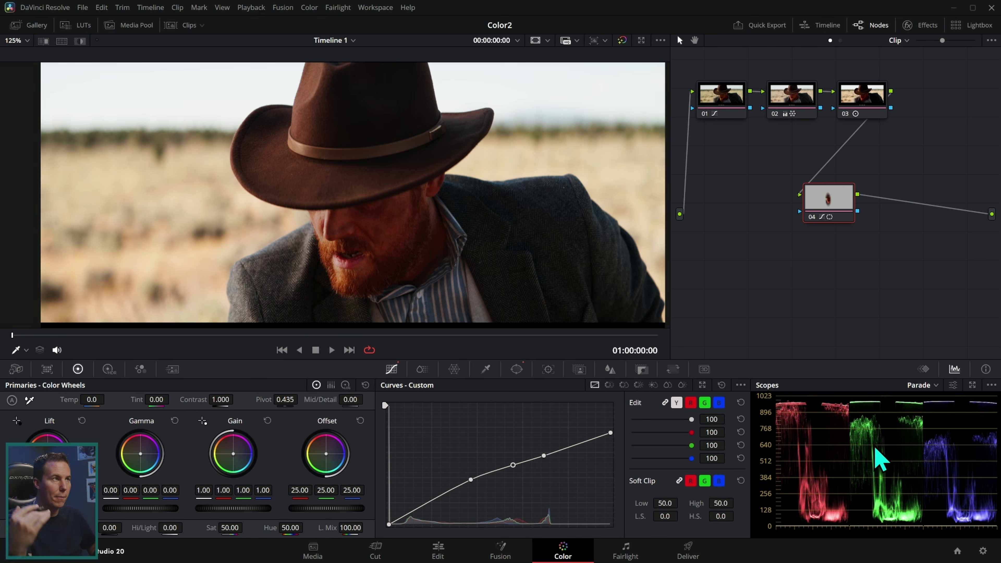
# Examine the cowboy clip's tonal distribution on an enlarged RGB parade scope, and close the enlarged scope
pyautogui.click(973, 384)
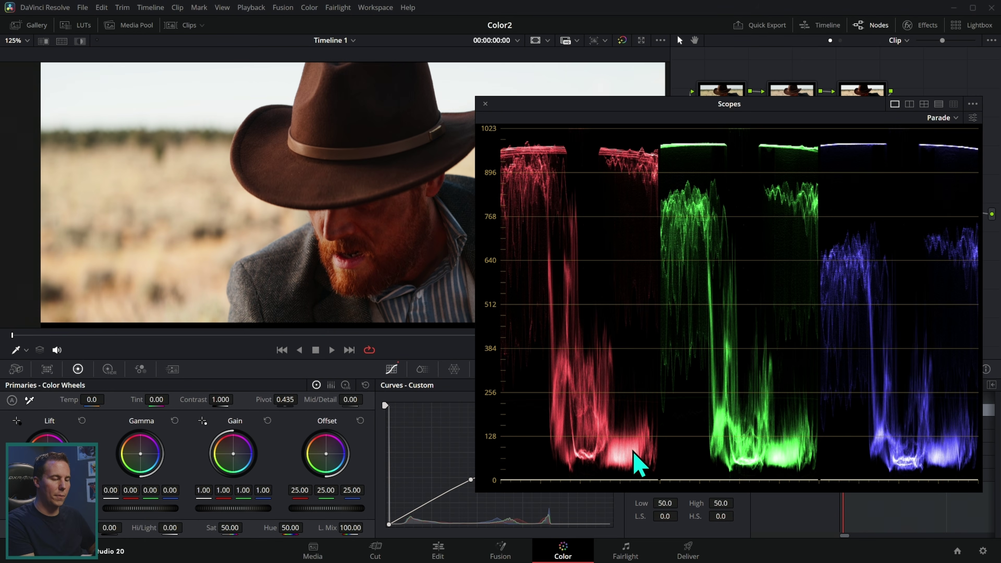
pyautogui.hotkey('ctrl', 'shift', 'w')
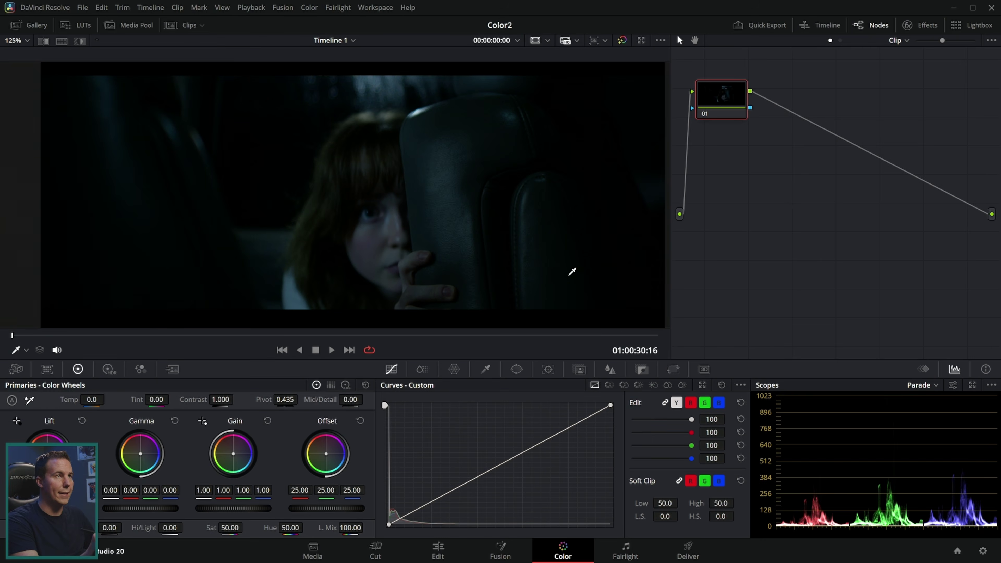
# Brighten the dark car-interior clip with the HDR wheels, trying a global exposure of 3.86 and settling on 1.68
pyautogui.moveTo(723, 107); pyautogui.dragTo(729, 117)
pyautogui.press('h')
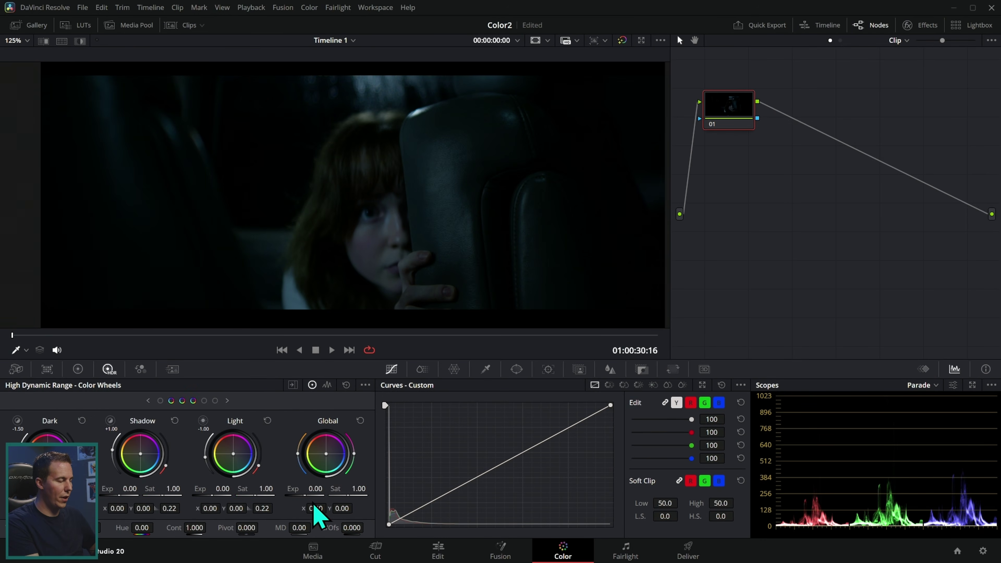
pyautogui.moveTo(315, 489); pyautogui.dragTo(401, 489)
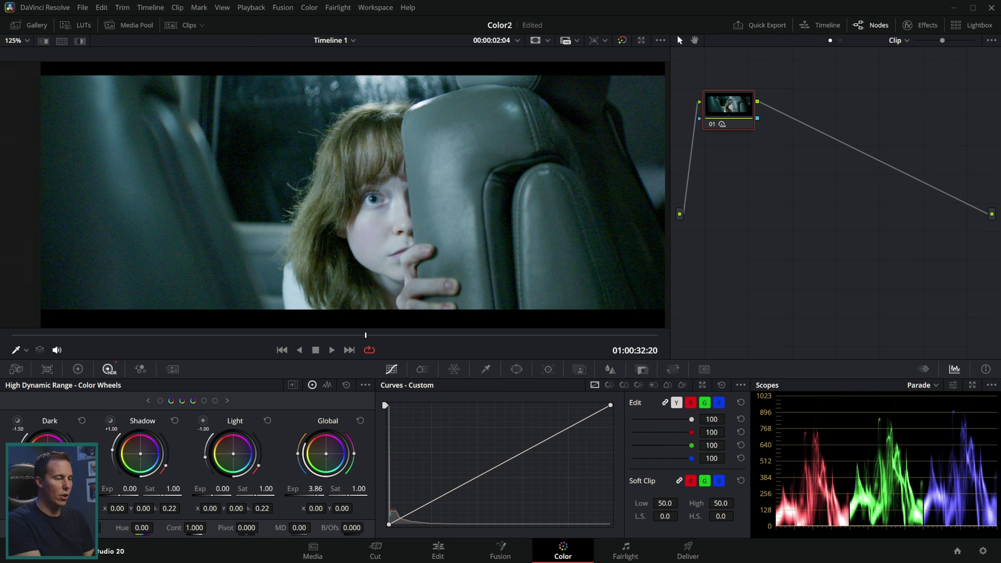
pyautogui.moveTo(321, 488); pyautogui.dragTo(307, 487)
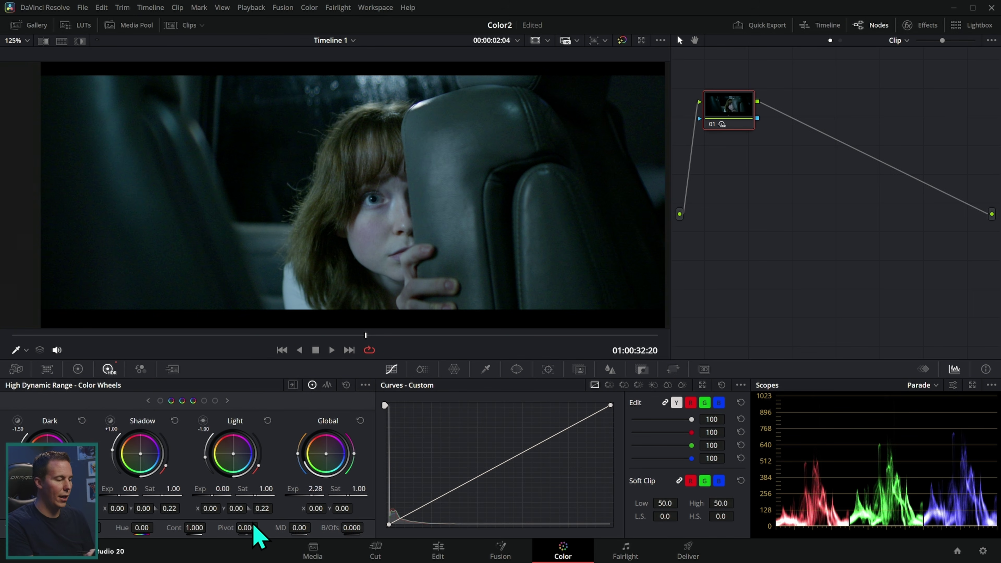
pyautogui.moveTo(311, 496); pyautogui.dragTo(230, 505)
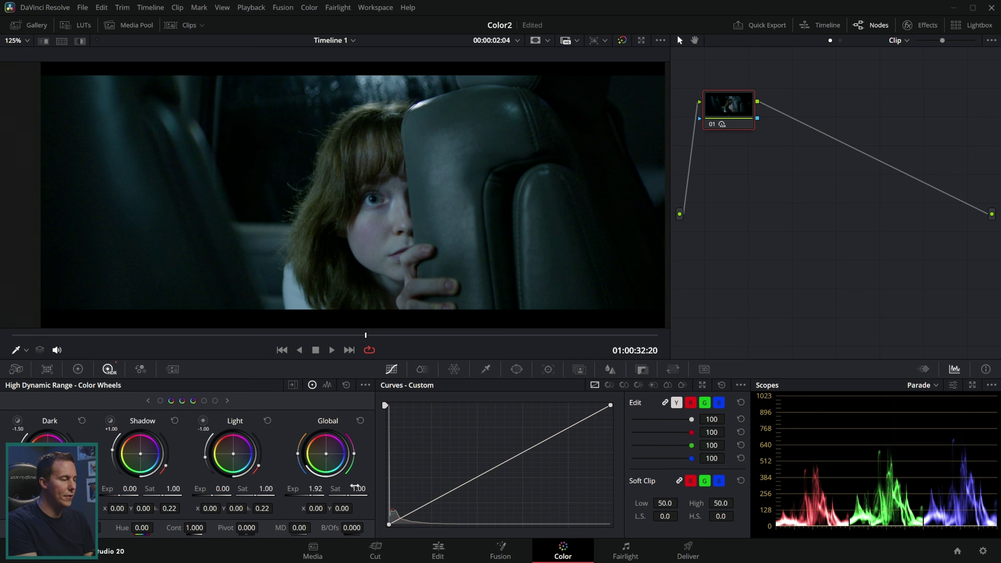
pyautogui.moveTo(310, 494); pyautogui.dragTo(304, 494)
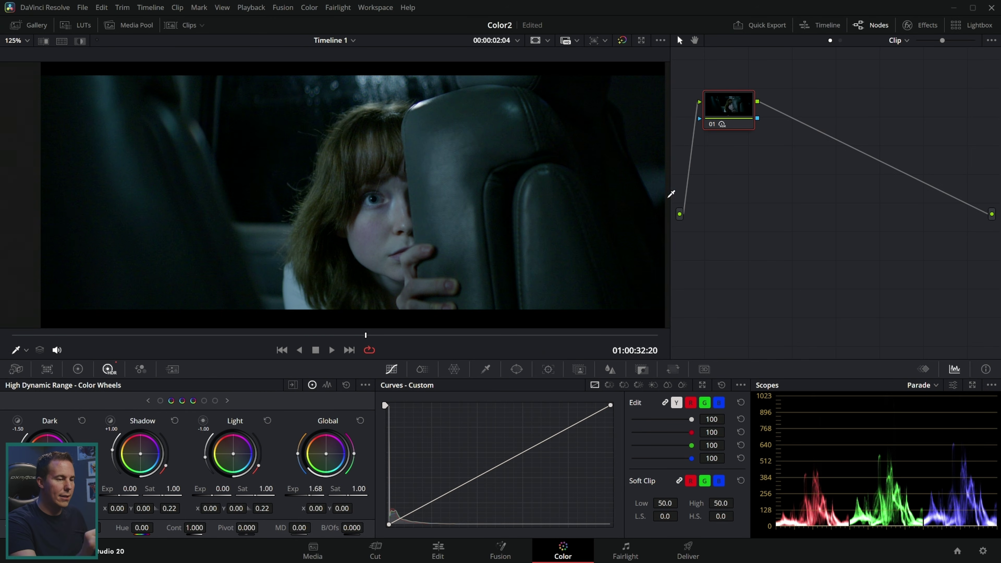
pyautogui.moveTo(658, 211)
pyautogui.mouseDown()
pyautogui.moveTo(558, 119)
pyautogui.moveTo(658, 209)
pyautogui.moveTo(612, 308)
pyautogui.mouseUp()
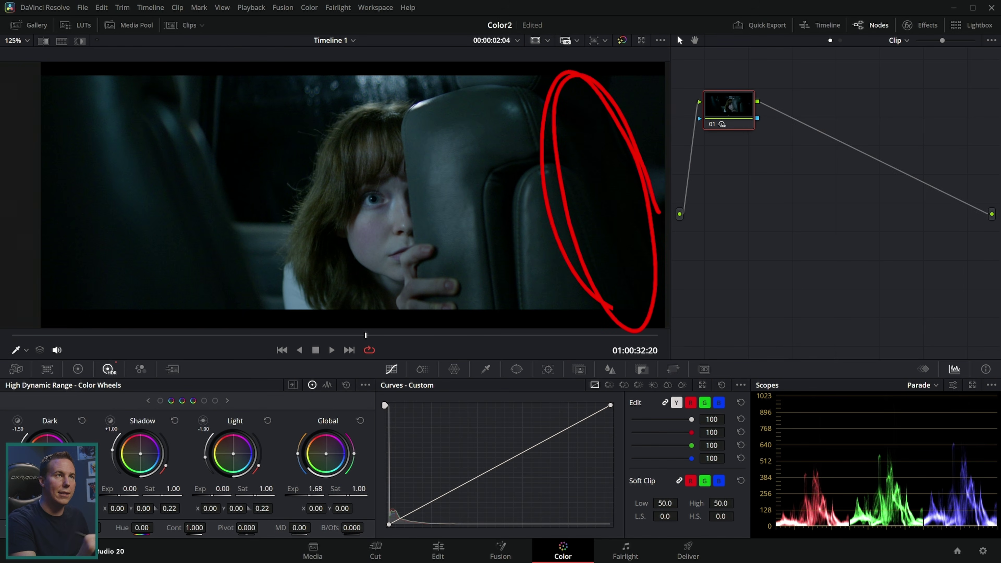
pyautogui.press('Escape')
pyautogui.moveTo(238, 147)
pyautogui.mouseDown()
pyautogui.moveTo(307, 152)
pyautogui.moveTo(237, 137)
pyautogui.moveTo(273, 212)
pyautogui.moveTo(272, 102)
pyautogui.mouseUp()
pyautogui.press('Escape')
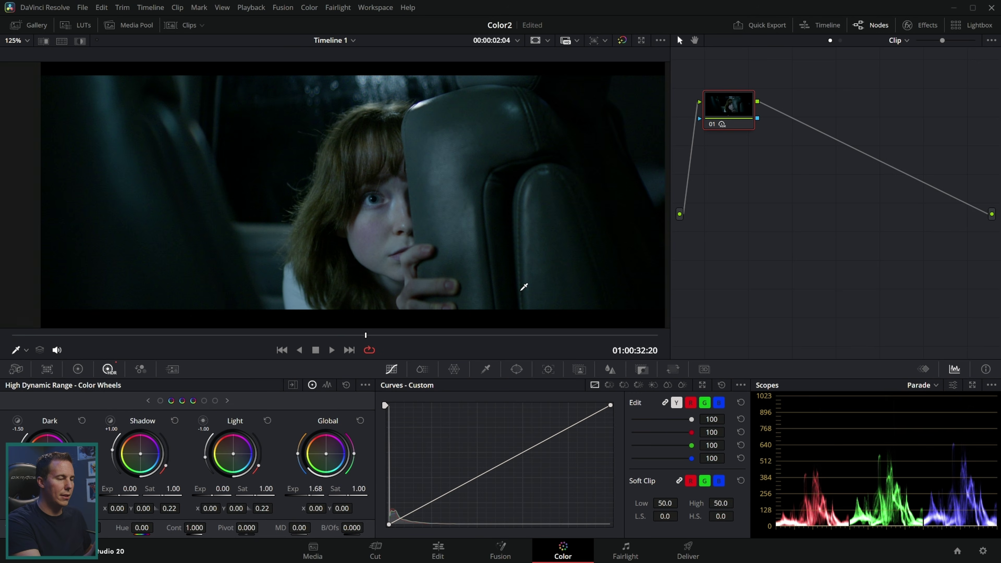
pyautogui.moveTo(520, 276)
pyautogui.mouseDown()
pyautogui.moveTo(517, 193)
pyautogui.moveTo(494, 237)
pyautogui.moveTo(520, 288)
pyautogui.moveTo(519, 182)
pyautogui.mouseUp()
pyautogui.press('Escape')
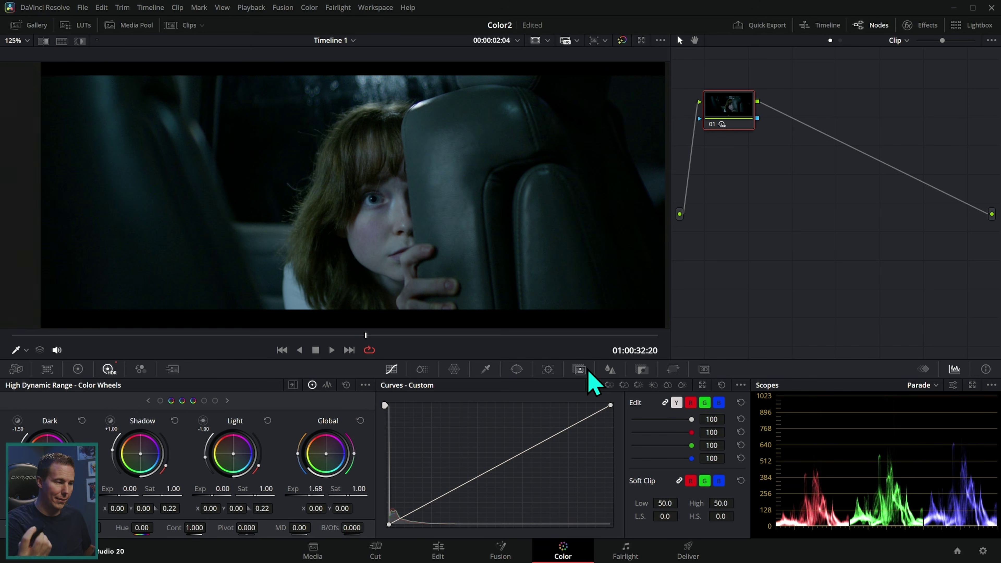
pyautogui.moveTo(271, 224)
pyautogui.mouseDown()
pyautogui.moveTo(486, 149)
pyautogui.moveTo(506, 238)
pyautogui.mouseUp()
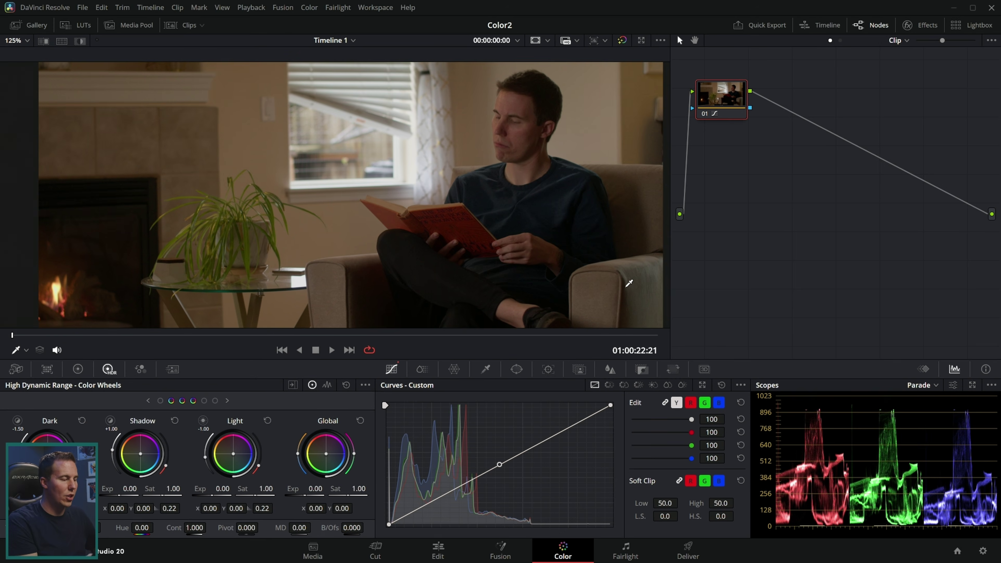
# Brighten the clip of the man reading by the fireplace with the HDR wheels, setting the global exposure to 1.10
pyautogui.moveTo(305, 439); pyautogui.dragTo(327, 438)
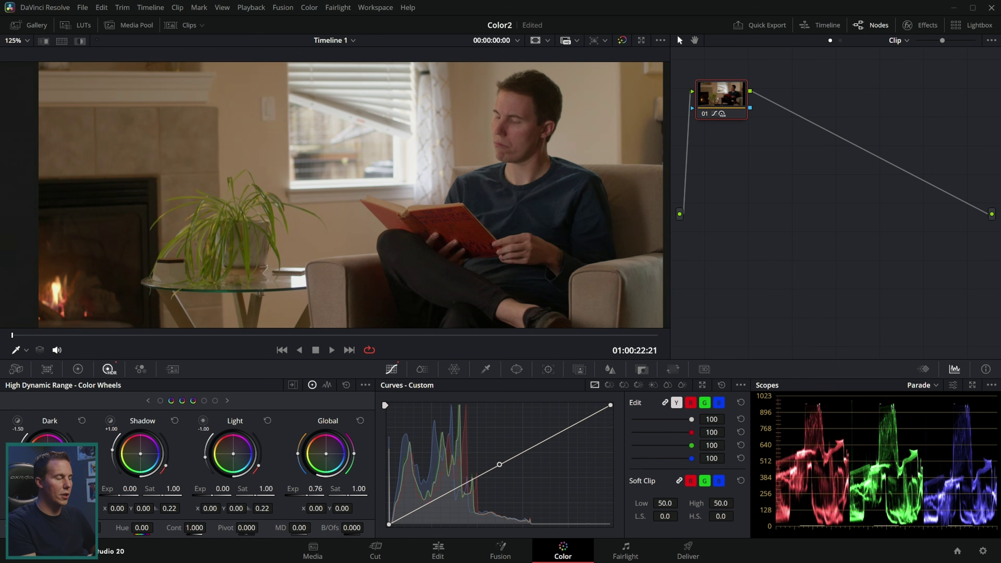
pyautogui.moveTo(327, 489); pyautogui.dragTo(343, 488)
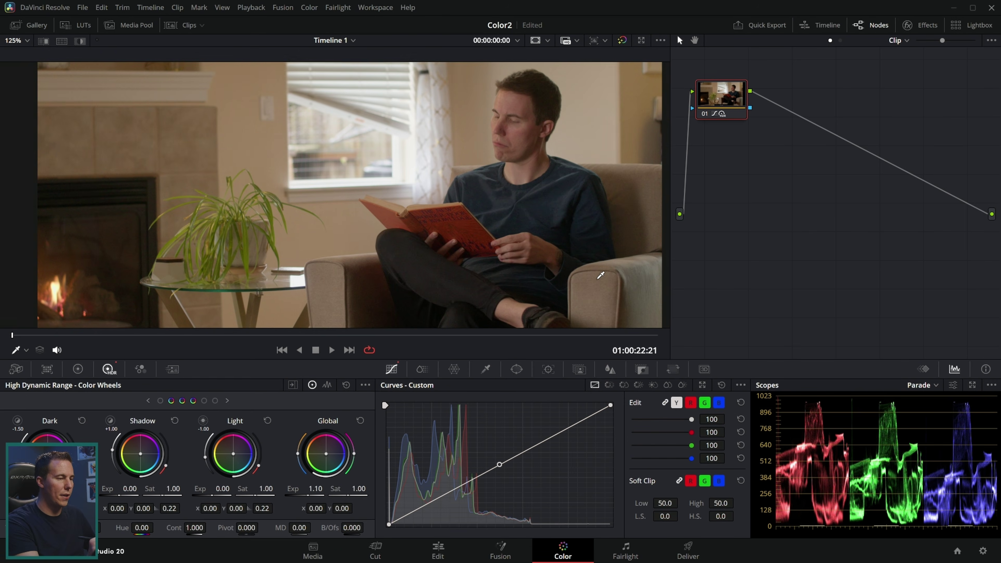
pyautogui.scroll(-3, 596, 275)
pyautogui.scroll(2, 597, 275)
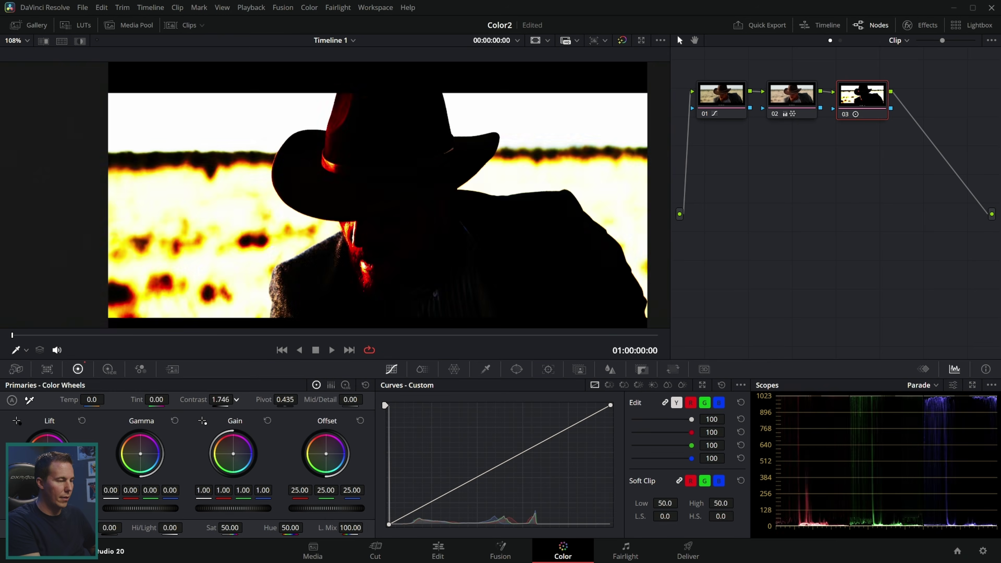
# Try a contrast of 1.496 on node 03 of the brown-hat cowboy clip and examine the dark neck and jacket up close
pyautogui.moveTo(237, 399); pyautogui.dragTo(240, 399)
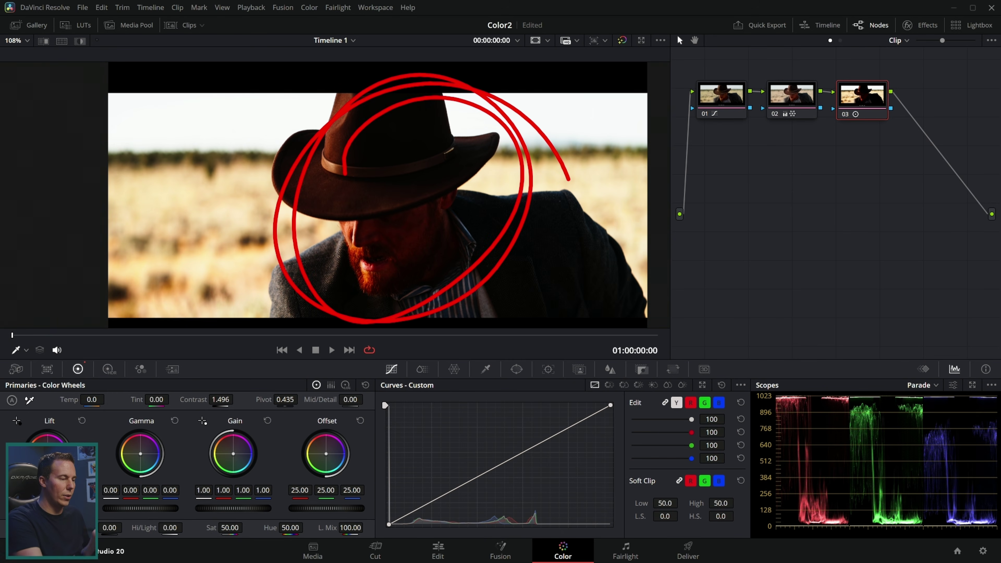
pyautogui.scroll(5, 475, 279)
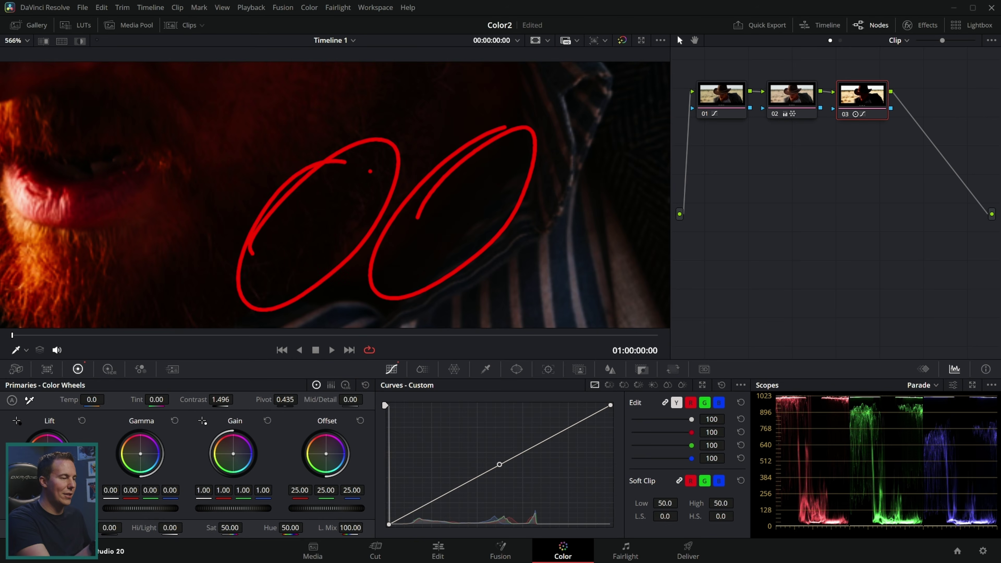
pyautogui.scroll(-4, 548, 237)
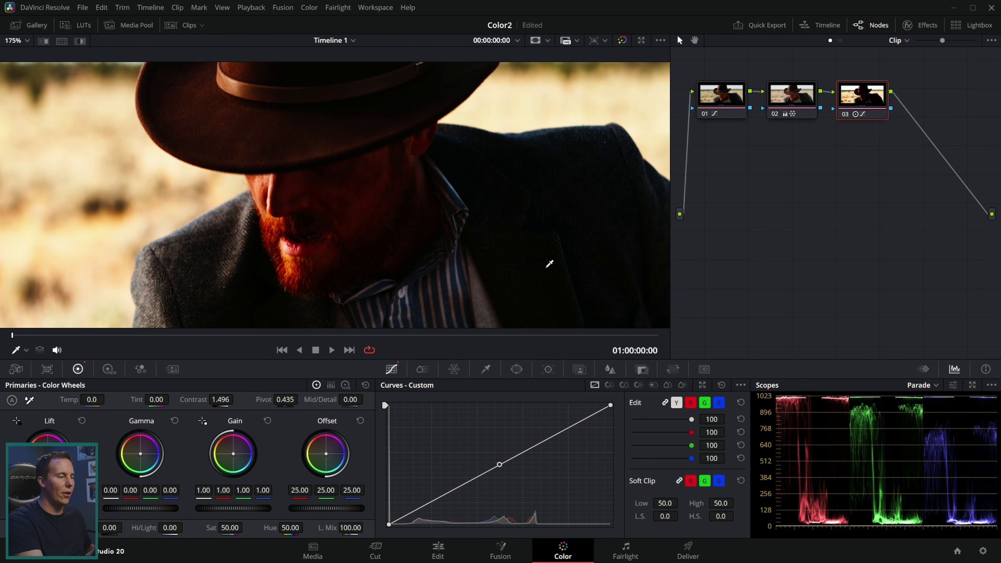
pyautogui.scroll(-3, 549, 281)
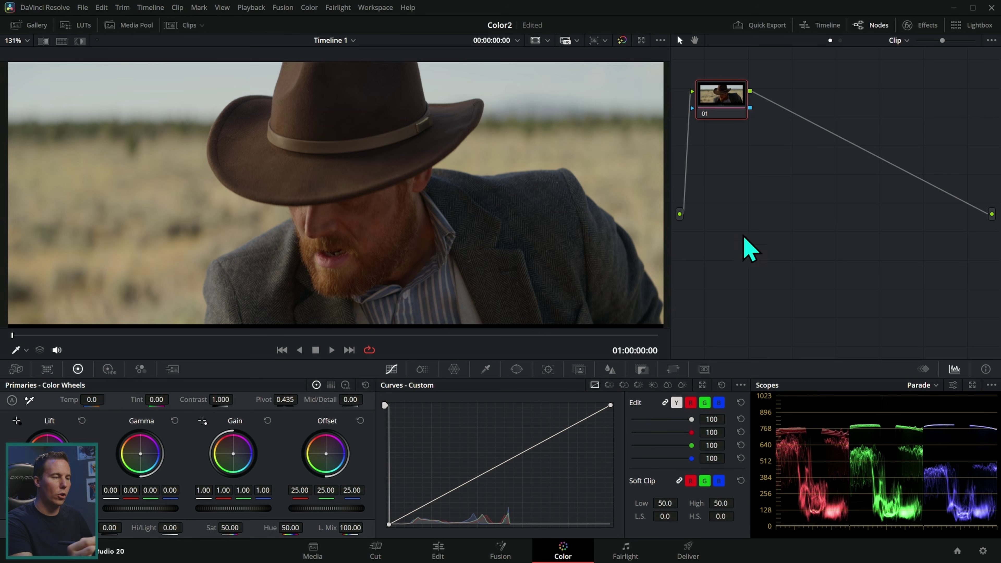
# Shape the brown-hat cowboy clip's custom curve into a gentle S, raising the upper midtones and lowering the shadows
pyautogui.moveTo(522, 453); pyautogui.dragTo(520, 438)
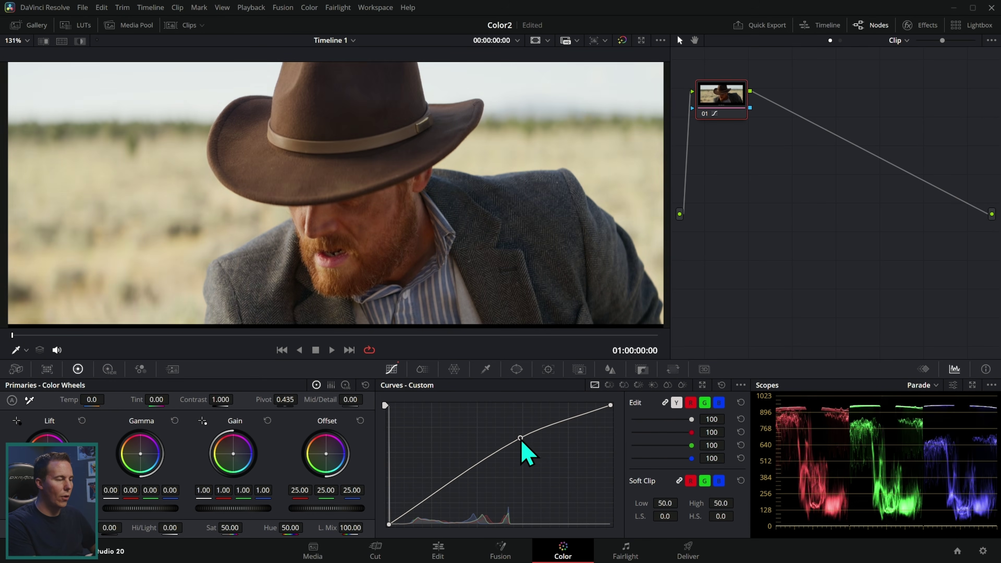
pyautogui.click(429, 497)
pyautogui.moveTo(430, 497); pyautogui.dragTo(425, 504)
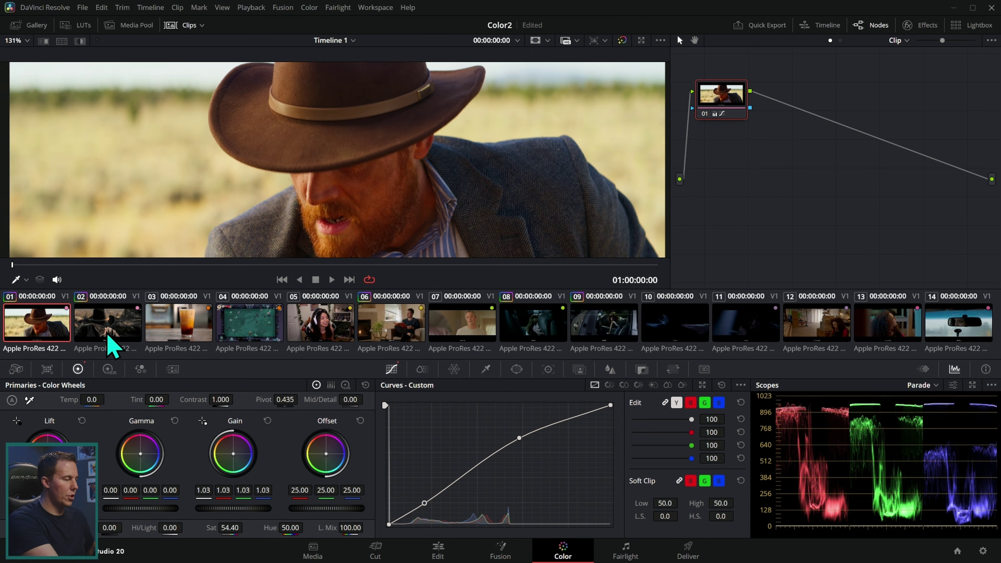
# Check the look within the brown-hat cowboy clip and compare it with the neighbouring black-hat cowboy clip
pyautogui.click(108, 336)
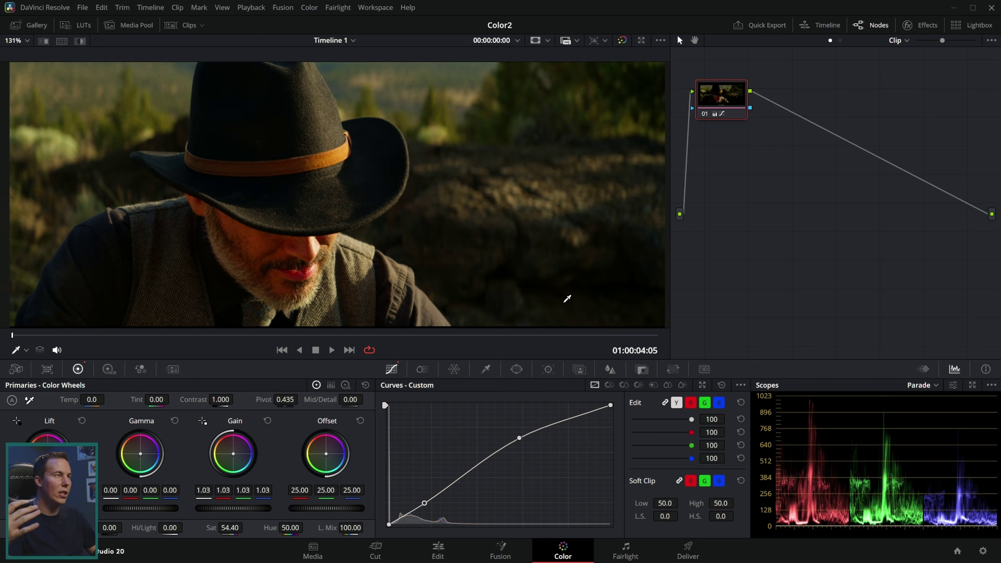
pyautogui.press('Up')
pyautogui.press('Down')
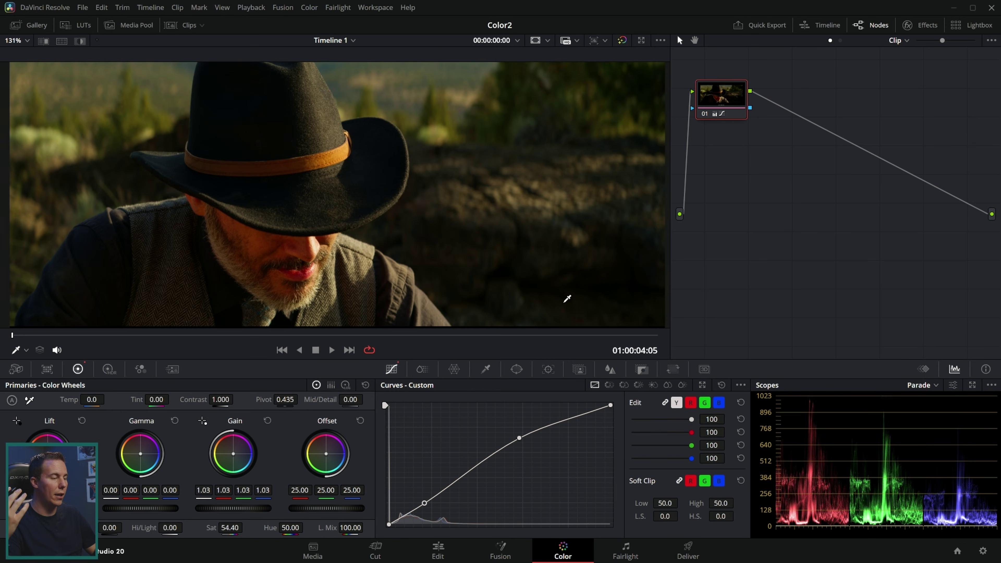
# Add a serial node ahead of the look node on the black-hat cowboy clip and set its HDR global exposure to 0.89
pyautogui.moveTo(725, 115); pyautogui.dragTo(835, 127)
pyautogui.hotkey('shift', 's')
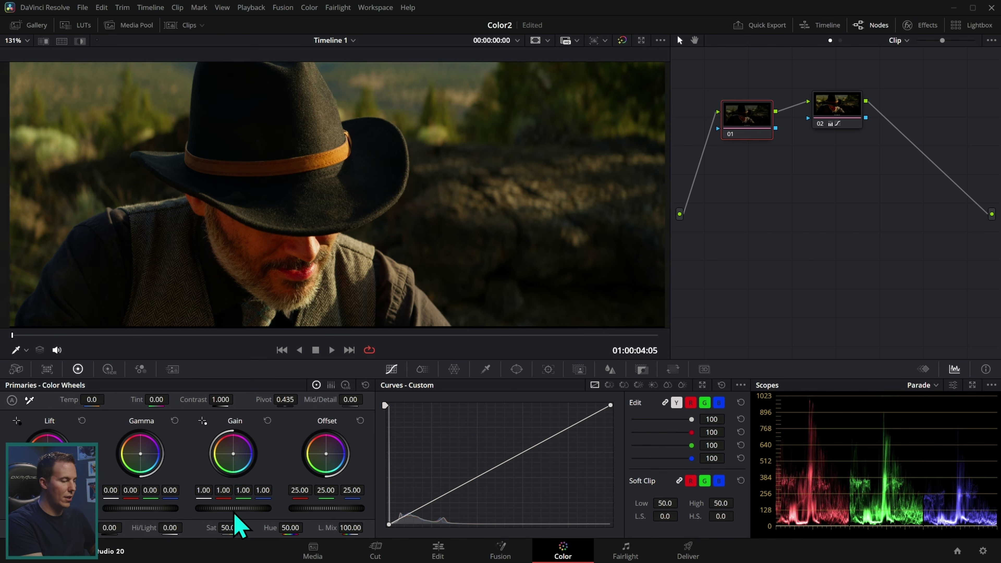
pyautogui.click(109, 369)
pyautogui.moveTo(315, 492); pyautogui.dragTo(355, 492)
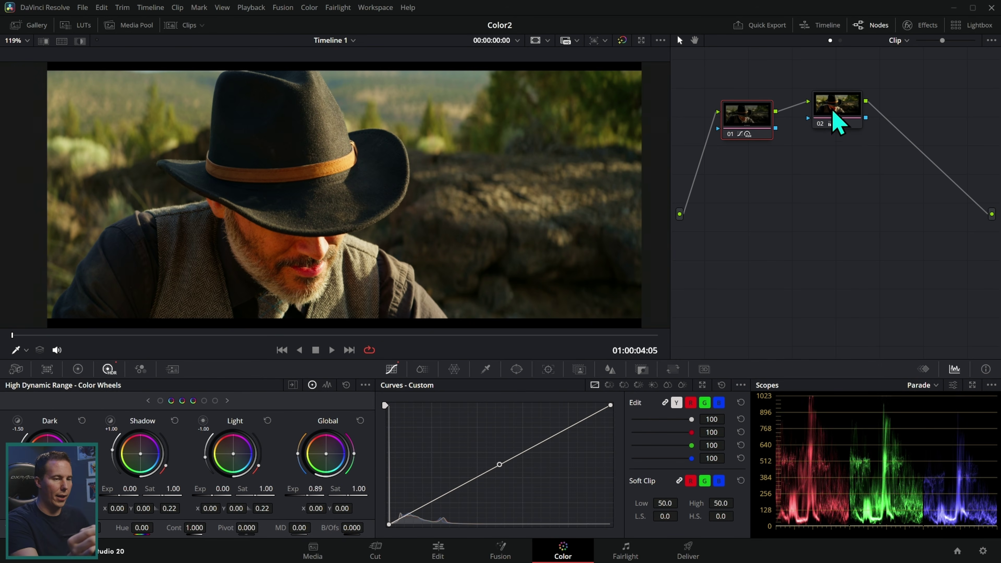
# Insert a node before the look node, confine it to the cowboy's face with a narrow soft oval window, and reduce exposure and saturation to 34
pyautogui.moveTo(831, 108); pyautogui.dragTo(864, 118)
pyautogui.moveTo(734, 129); pyautogui.dragTo(737, 129)
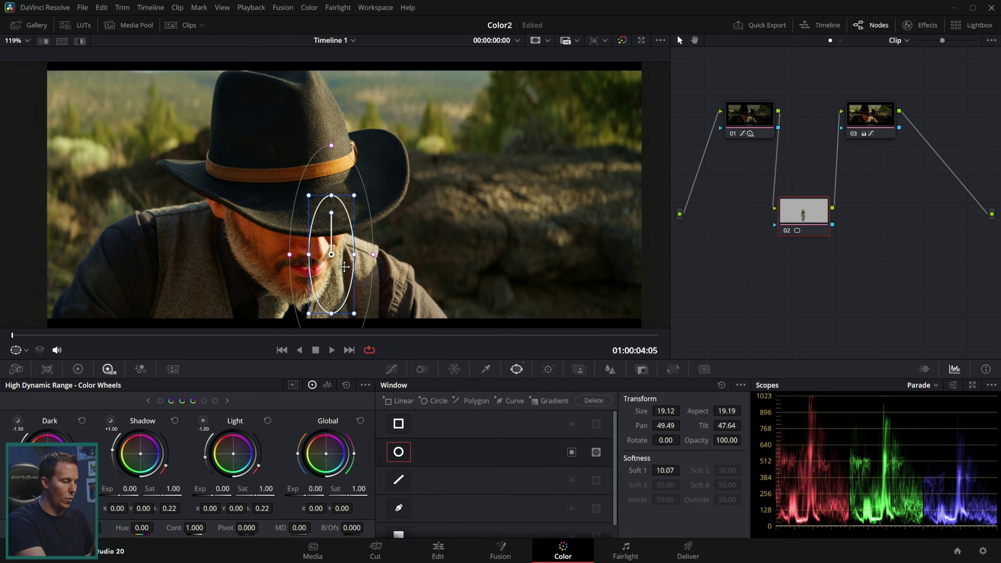
pyautogui.moveTo(344, 267); pyautogui.dragTo(347, 268)
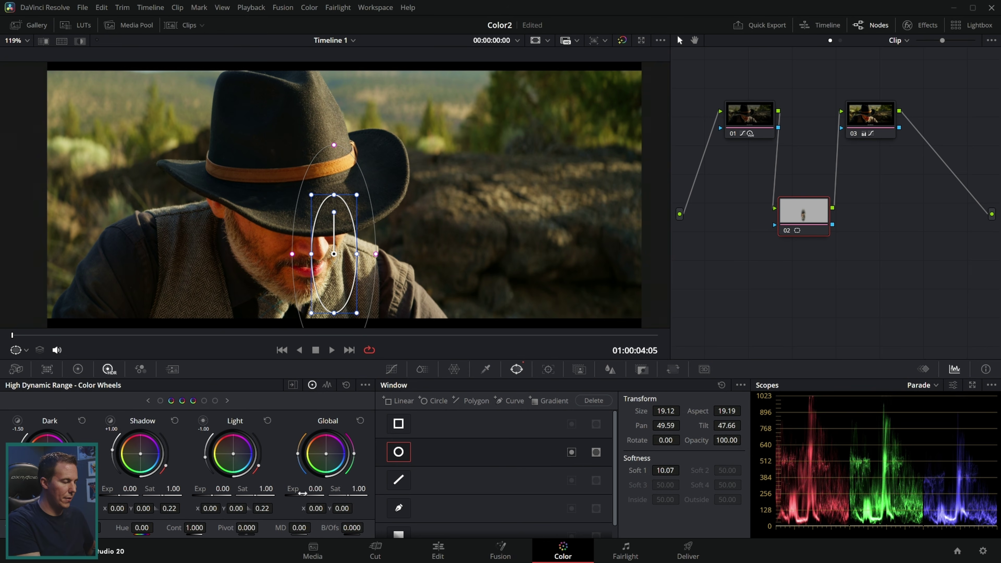
pyautogui.moveTo(303, 493); pyautogui.dragTo(282, 493)
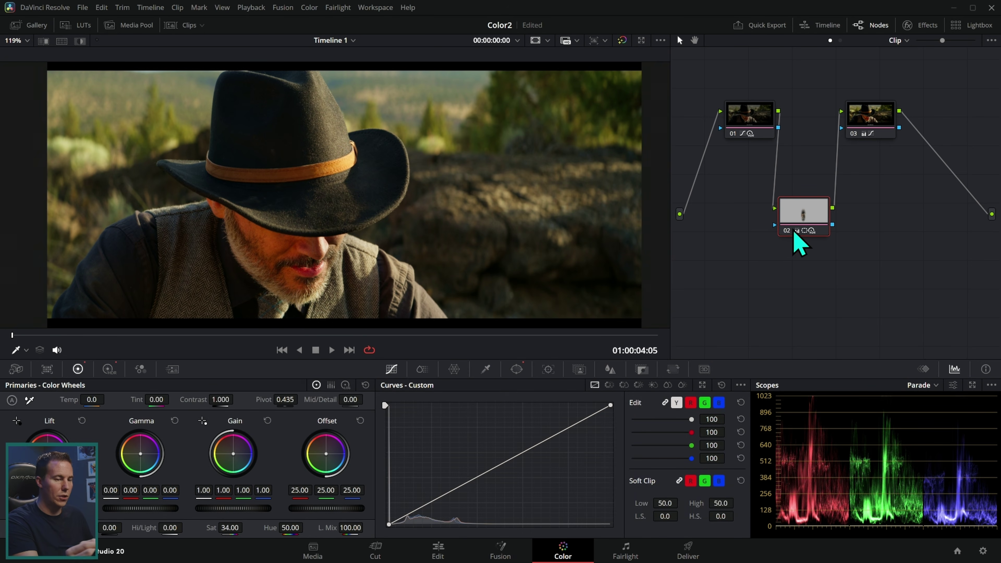
# Compare the black-hat cowboy shot with node 02 disabled and enabled to judge the face correction
pyautogui.click(786, 231)
pyautogui.click(786, 231)
pyautogui.click(786, 232)
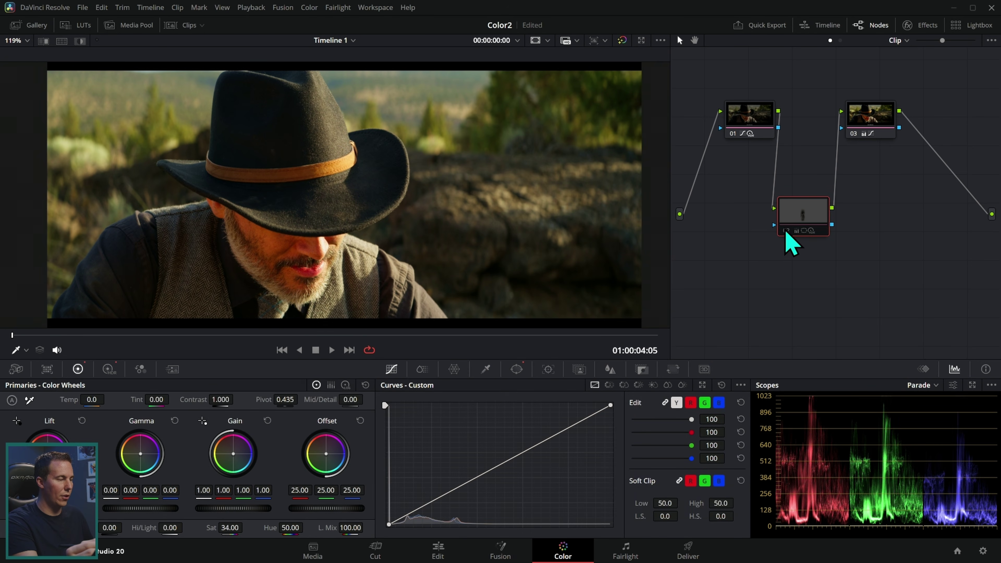
pyautogui.click(786, 232)
pyautogui.click(786, 232)
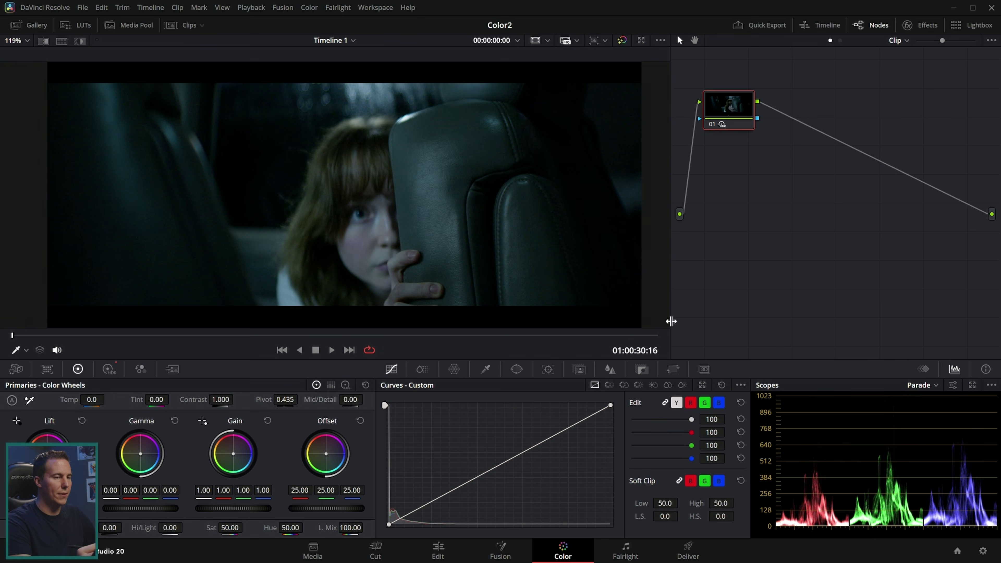
# Give the dark car-interior clip a gentle S-shaped custom curve and cool it with a temperature of -400
pyautogui.click(538, 437)
pyautogui.click(450, 493)
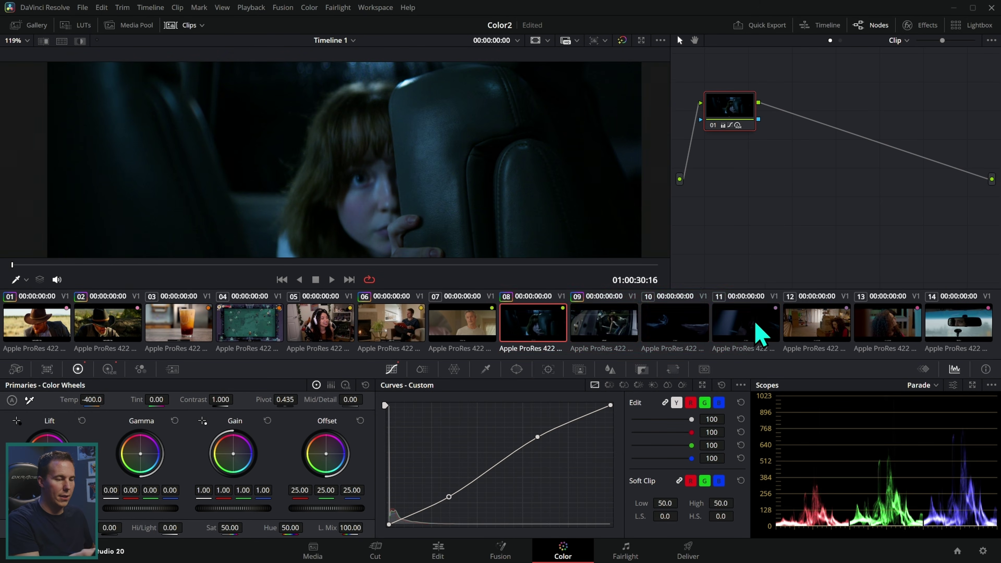
# Apply the car-interior grade from clip 08 to clips 09, 10 and 11, and hide the clip thumbnails
pyautogui.keyDown('shift'); pyautogui.click(755, 323); pyautogui.keyUp('shift')
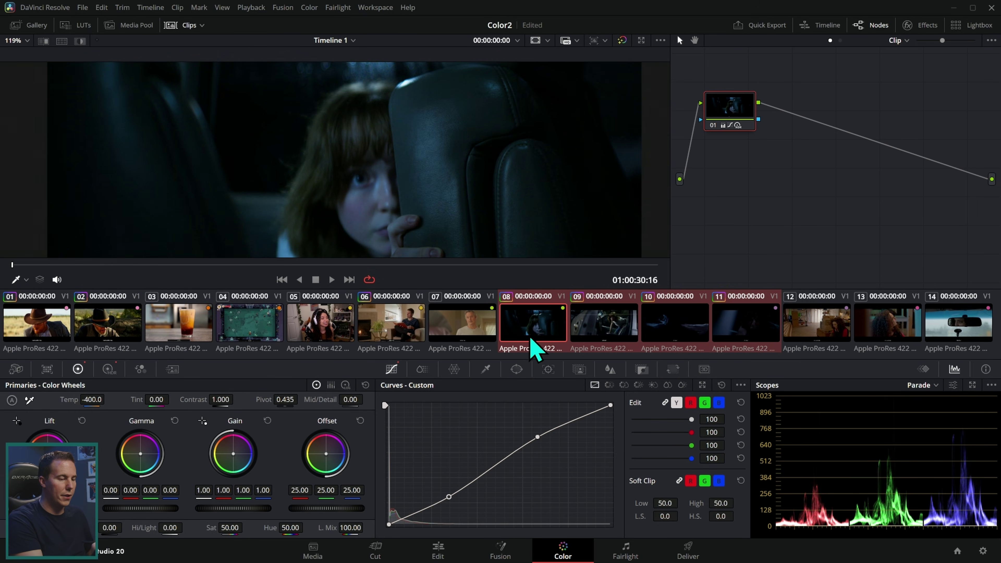
pyautogui.click(613, 344)
pyautogui.click(541, 344)
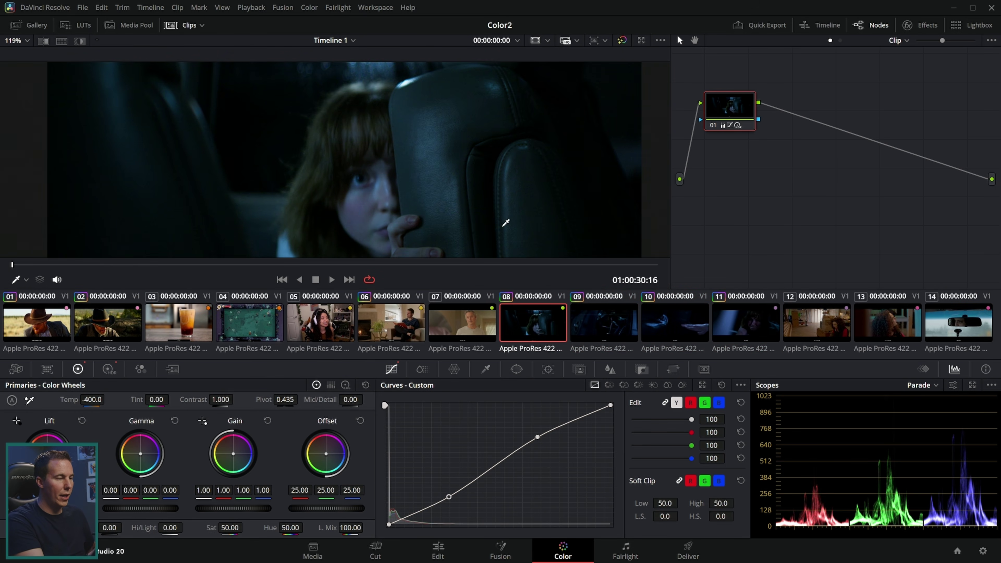
pyautogui.click(595, 343)
pyautogui.click(551, 303)
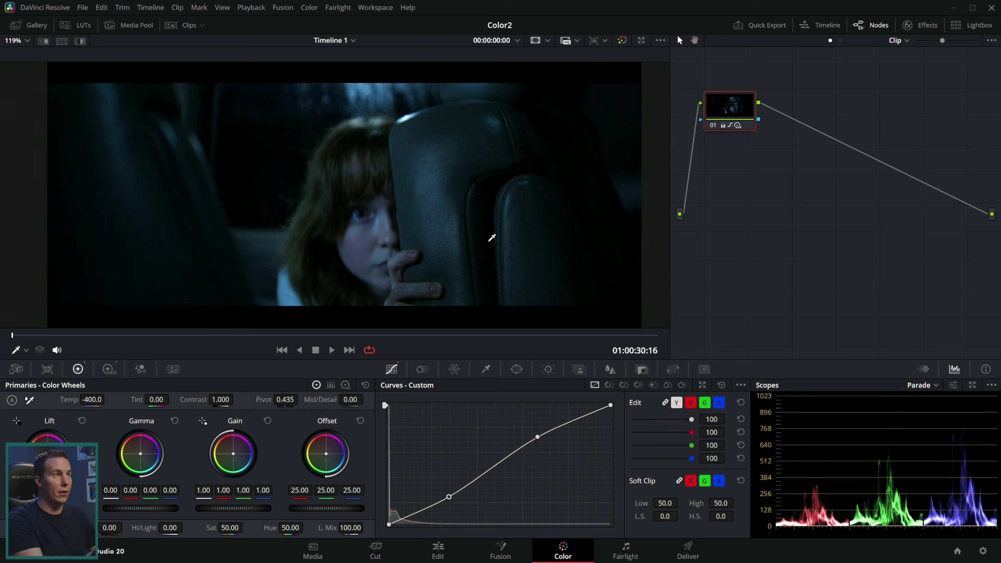
# Match clip 09 of the woman leaning into the car to clip 08 by setting its tint to -18.50
pyautogui.press('Down')
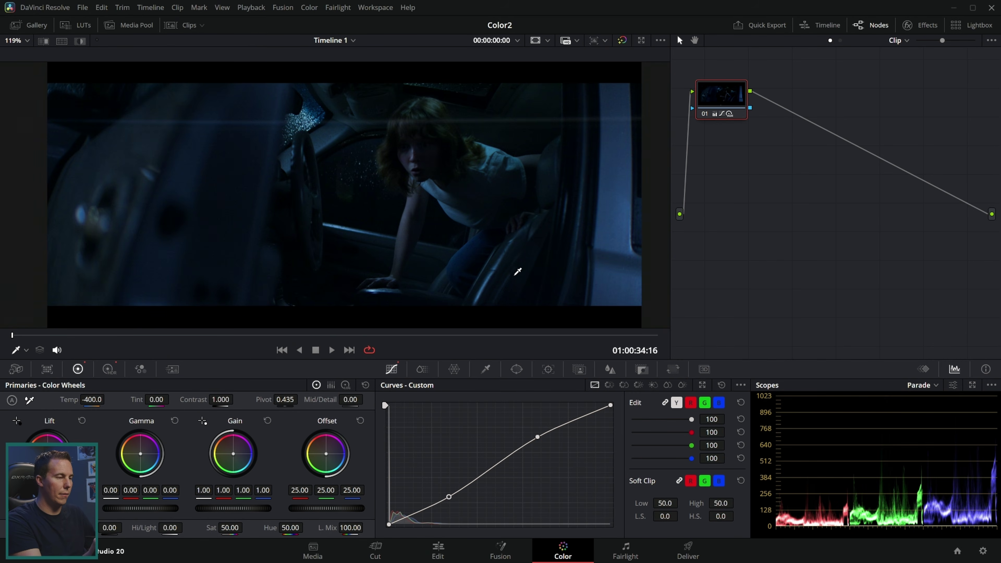
pyautogui.press('Up')
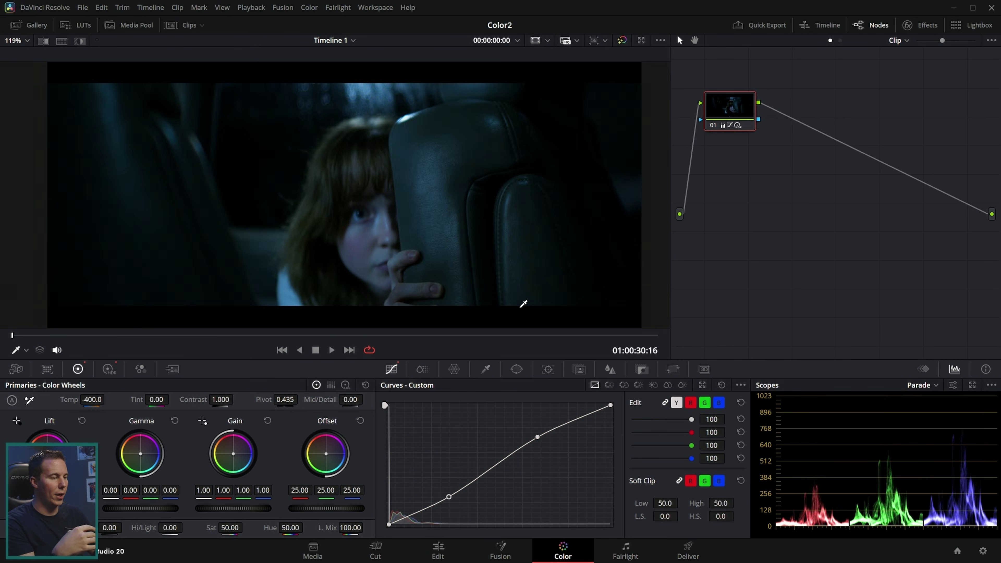
pyautogui.press('Down')
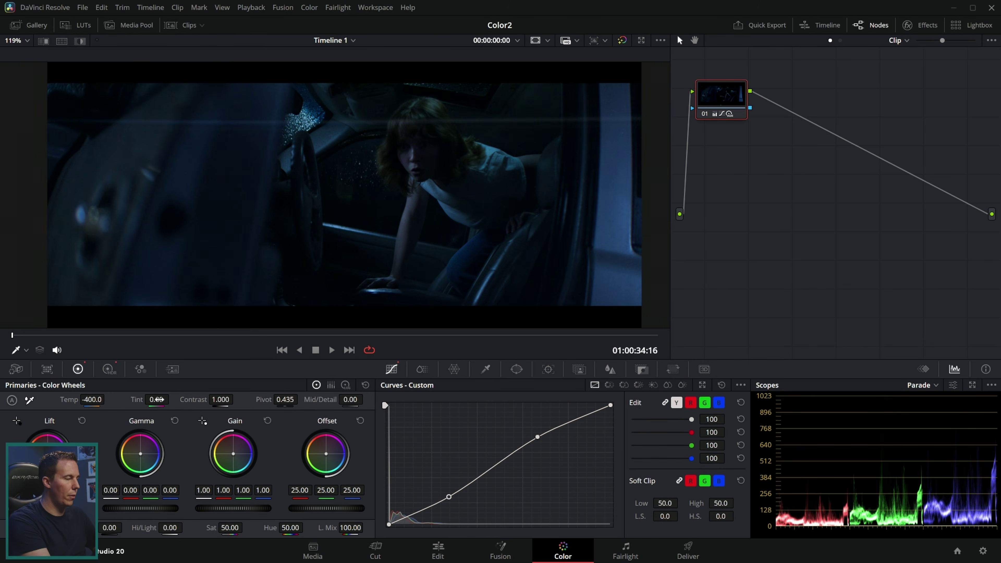
pyautogui.moveTo(172, 399); pyautogui.dragTo(168, 456)
pyautogui.press('Up')
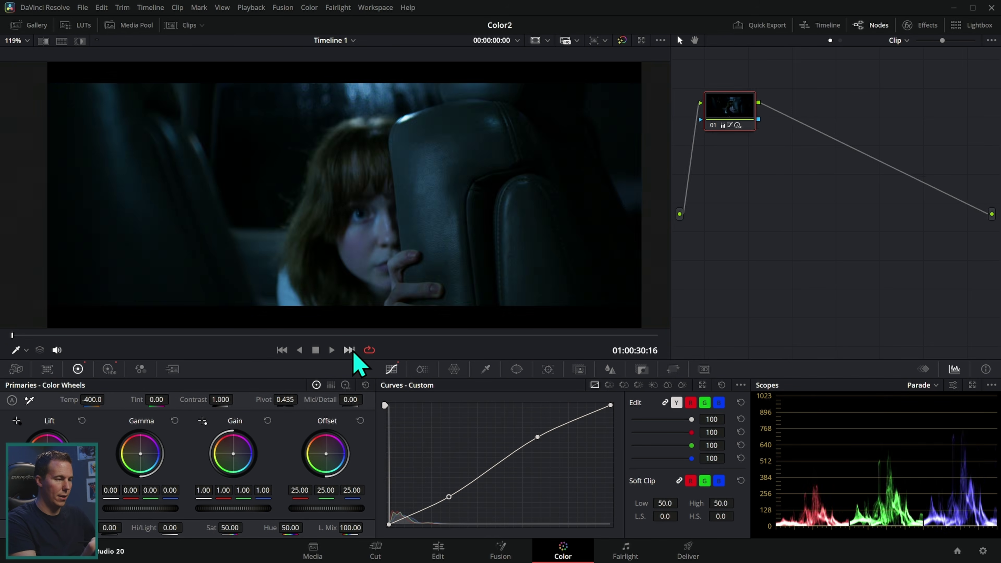
pyautogui.press('Down')
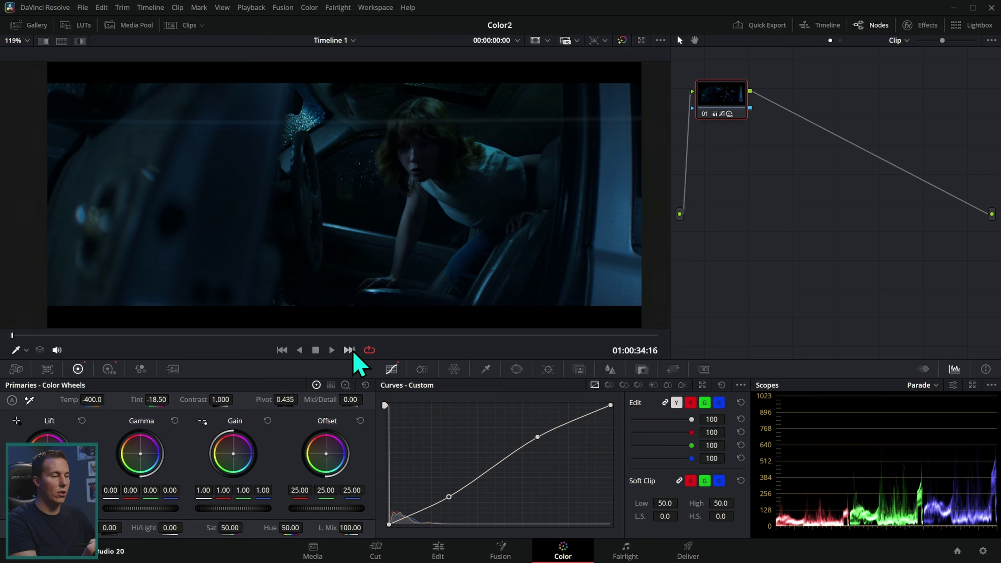
pyautogui.click(350, 350)
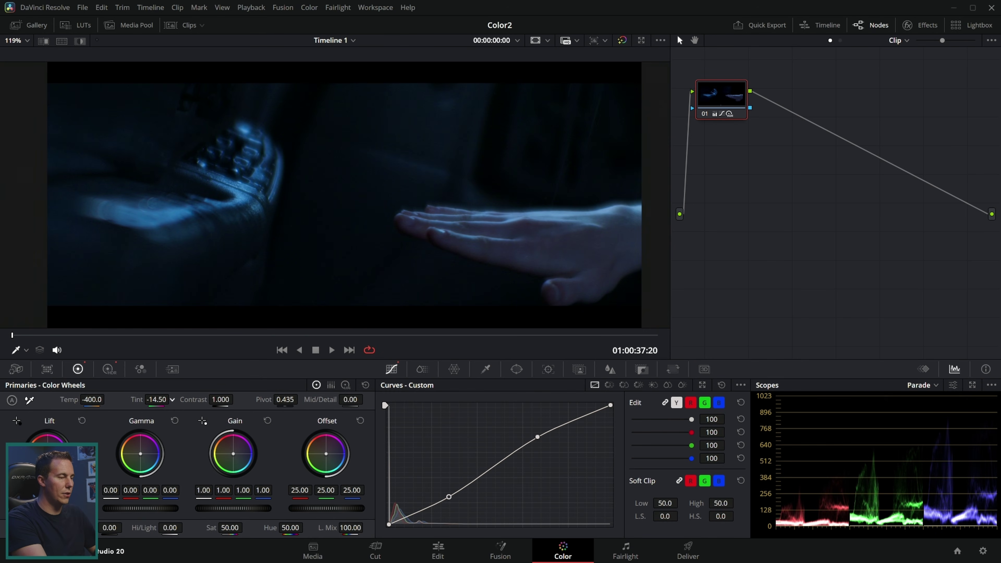
# Match the outstretched-hand car clip to the previous shots by shifting its tint toward green, comparing it with its neighbours
pyautogui.press('Down')
pyautogui.moveTo(161, 400); pyautogui.dragTo(145, 400)
pyautogui.press('Up')
# Compare the graded car clips with each other, toggling the grade bypass, to judge how well their color and exposure match
pyautogui.press('Up')
pyautogui.press('Up')
pyautogui.press('Down')
pyautogui.press('Down')
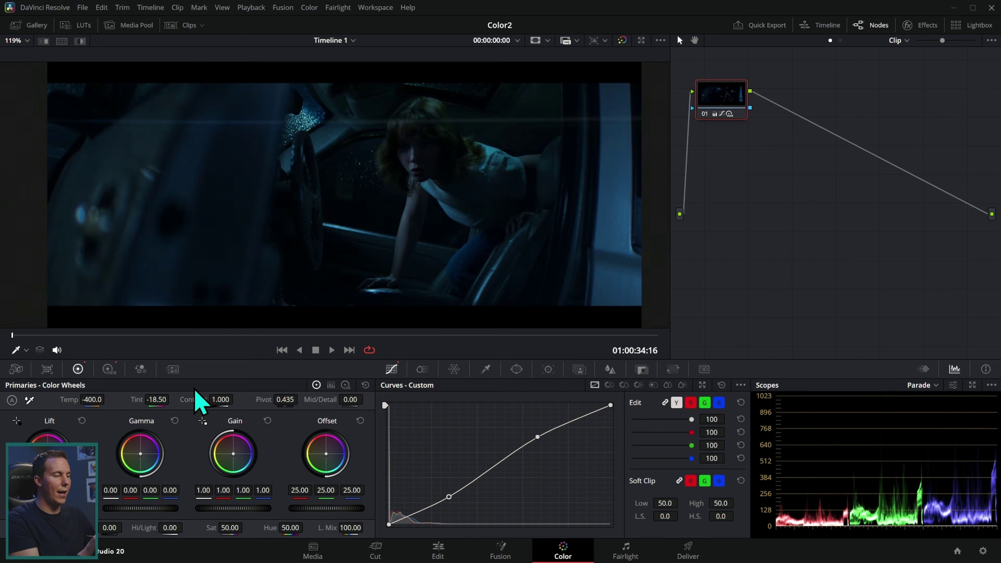
pyautogui.press('Up')
pyautogui.press('Down')
pyautogui.press('Up')
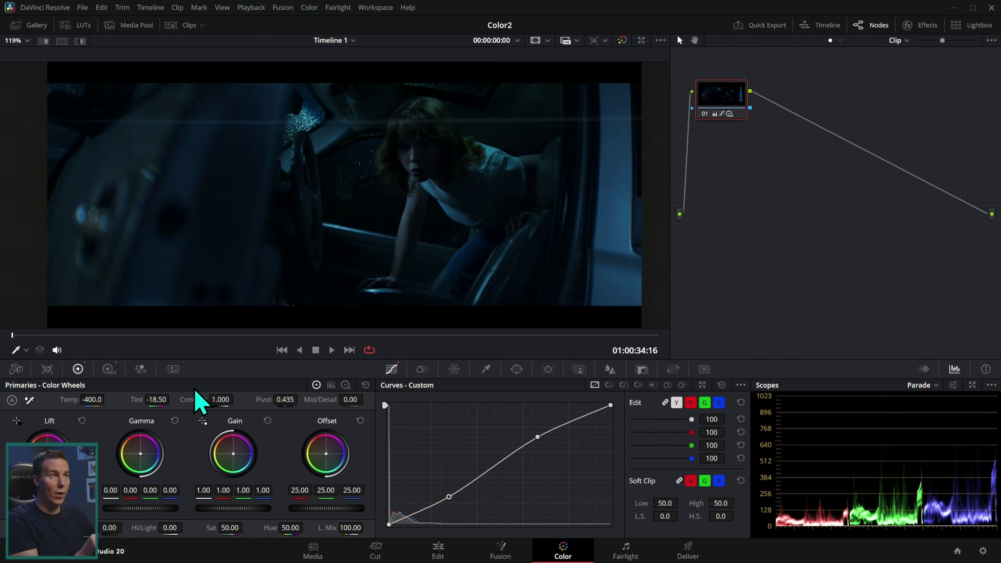
pyautogui.press('Up')
pyautogui.hotkey('shift', 'd')
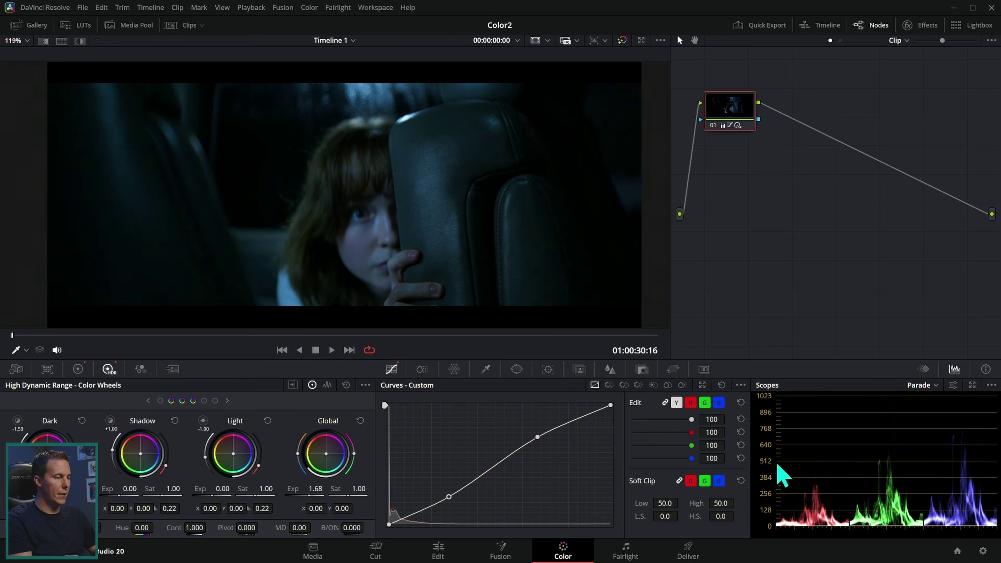
pyautogui.press('Down')
pyautogui.press('Up')
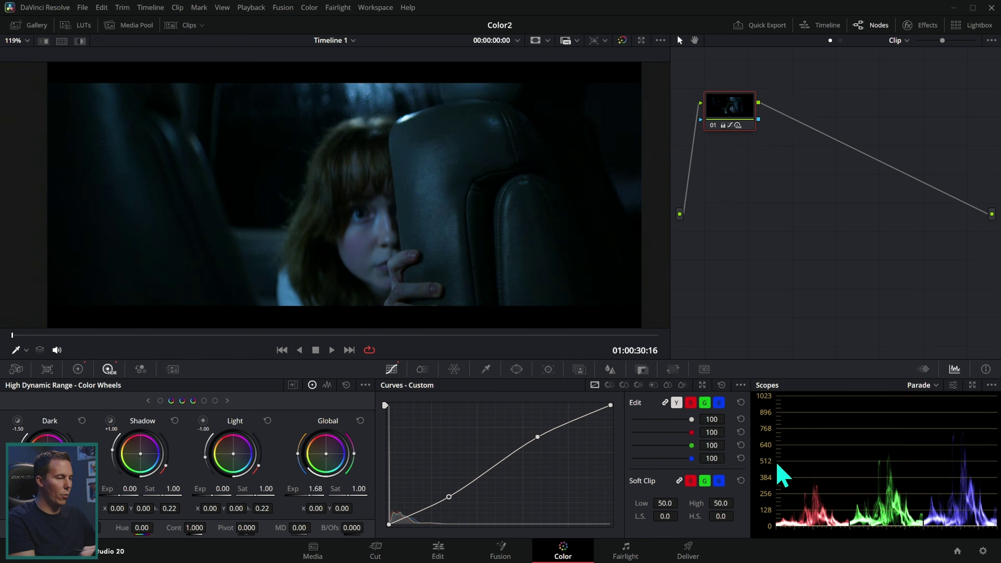
pyautogui.press('Down')
pyautogui.press('Down')
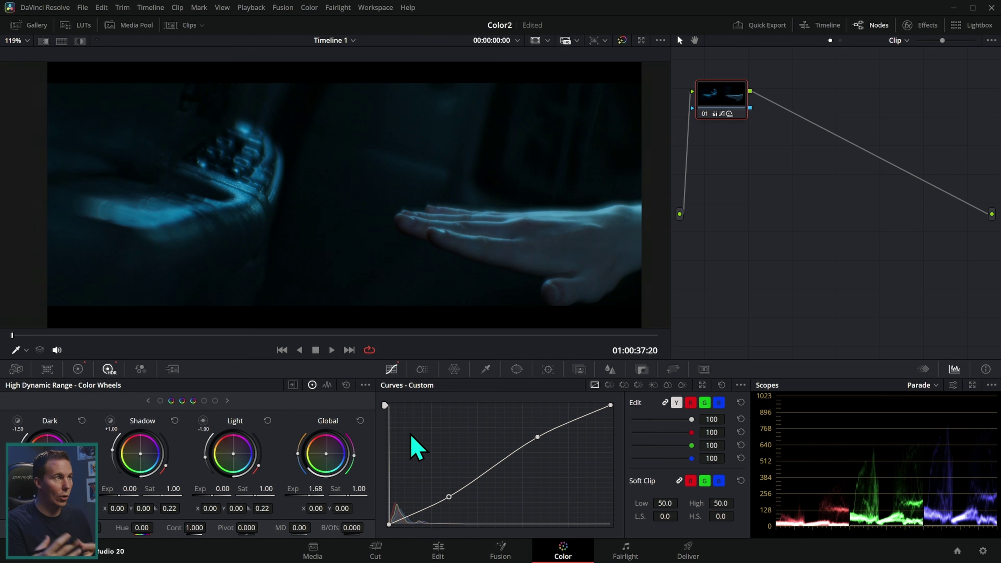
# Switch to the Miro board with the guide to color grades
pyautogui.hotkey('alt', 'Tab')
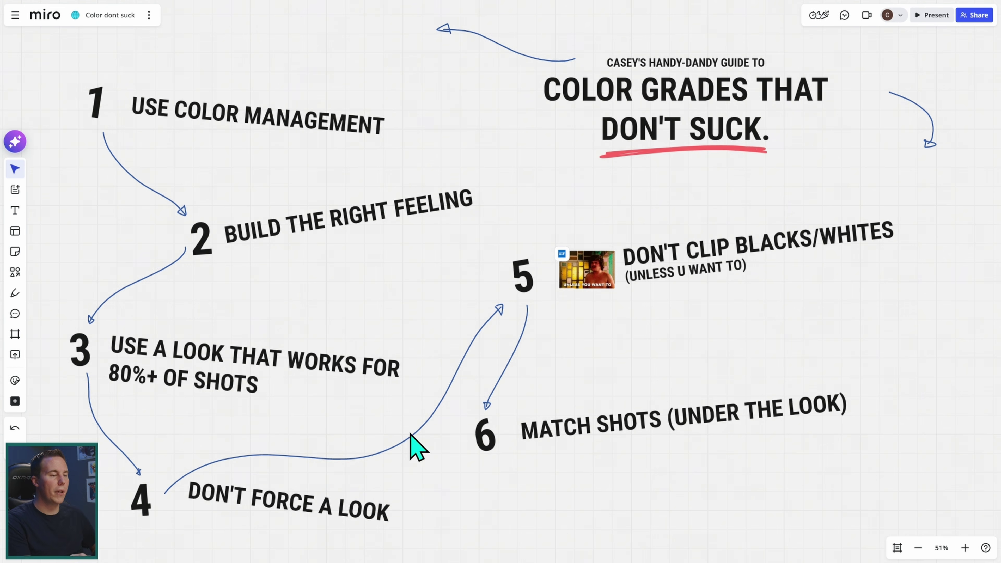